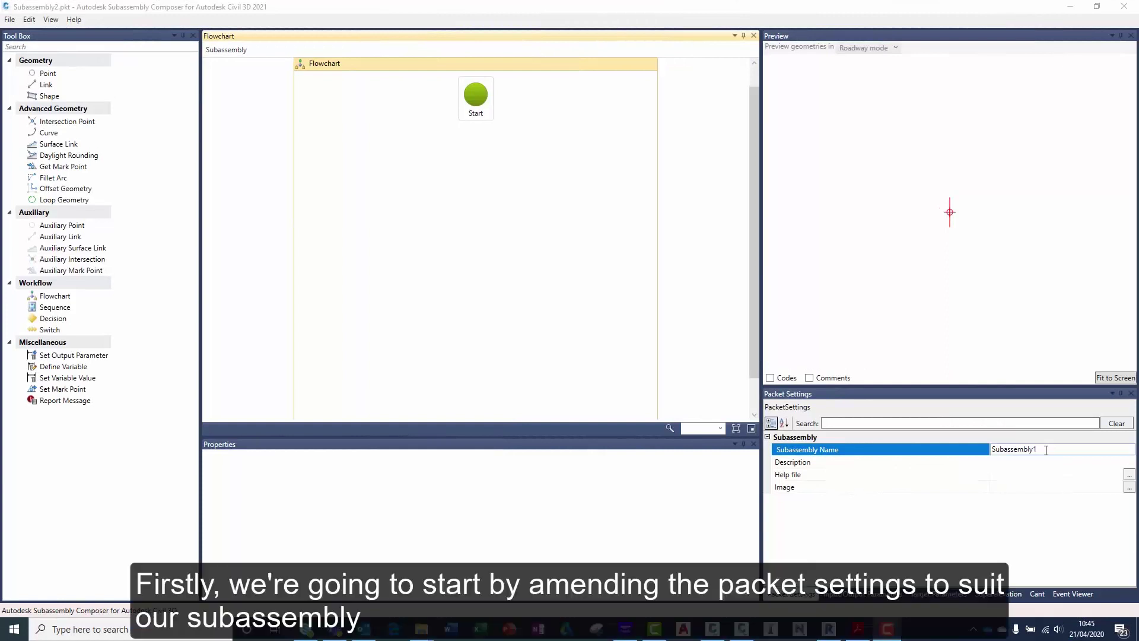
Replace the default name Subassembly1 with ExampleEmbankment in the packet settings.
click(1046, 449)
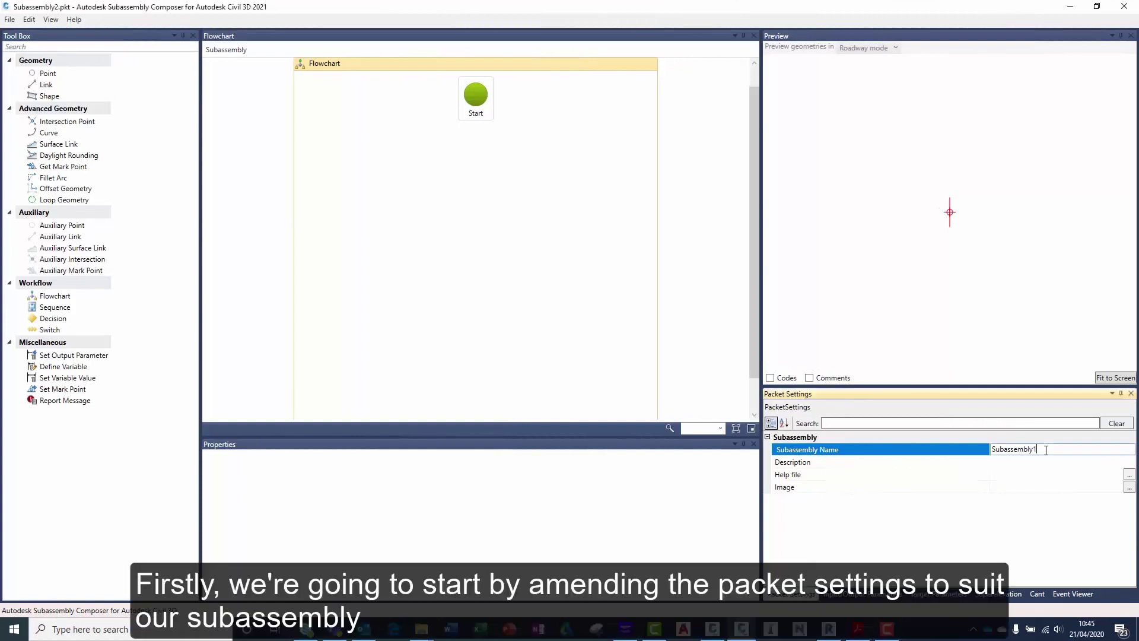
key(BackSpace)
key(BackSpace)
key(BackSpace)
key(BackSpace)
key(BackSpace)
key(BackSpace)
key(BackSpace)
key(BackSpace)
key(BackSpace)
key(BackSpace)
key(BackSpace)
key(BackSpace)
text(Examp)
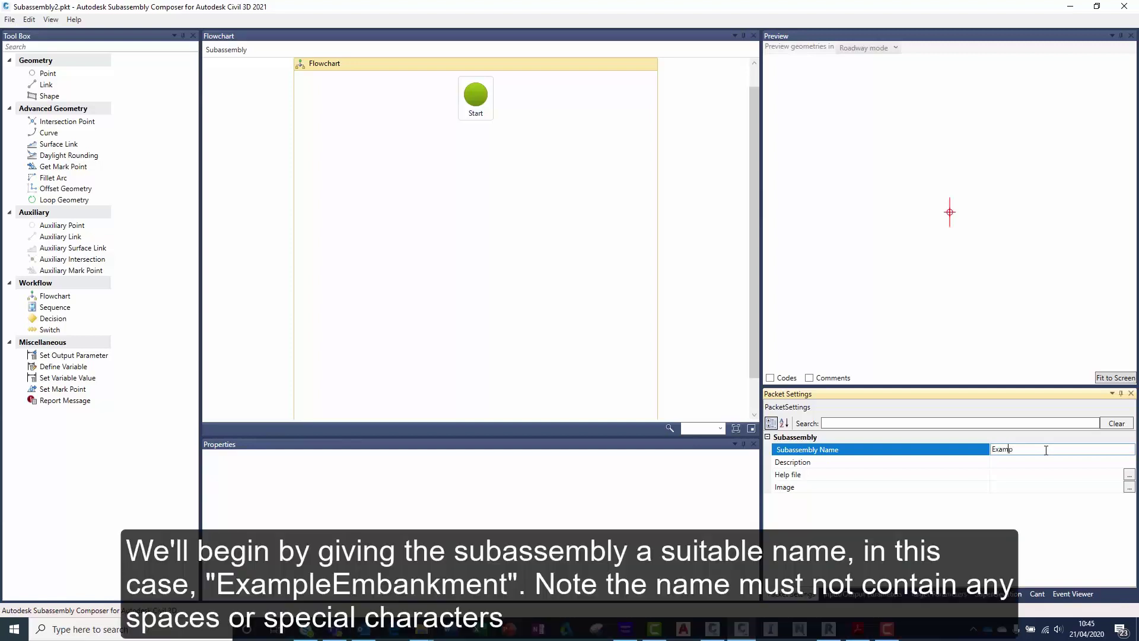
text(leEmbn)
text(ankment)
Enter the description 'An example embankment to follow an existing surface'.
click(1044, 462)
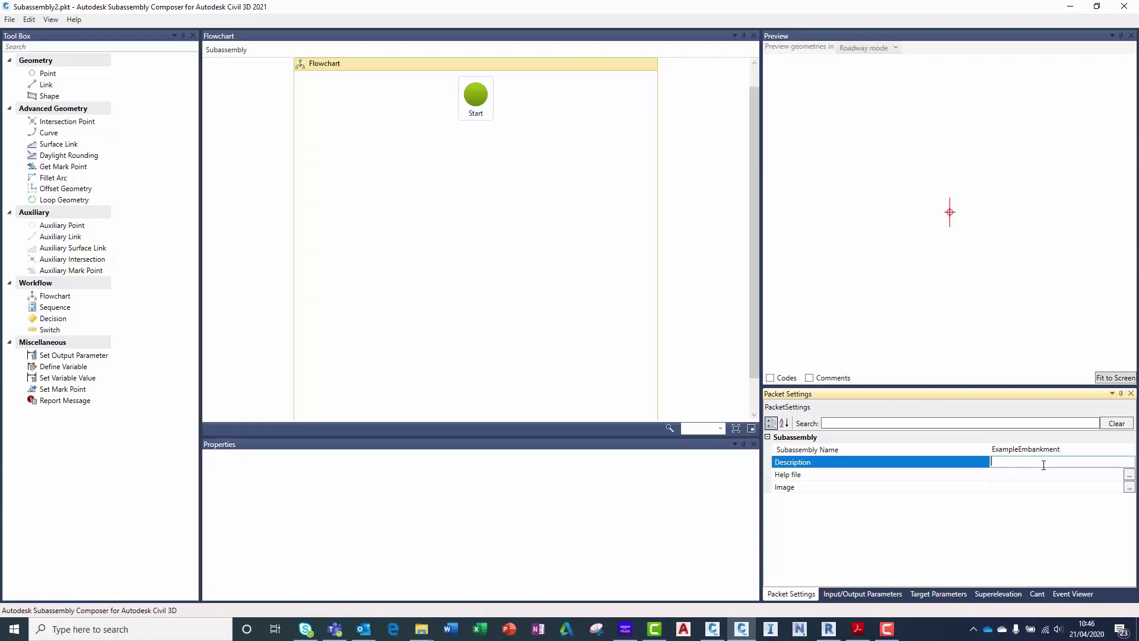
text(An examp)
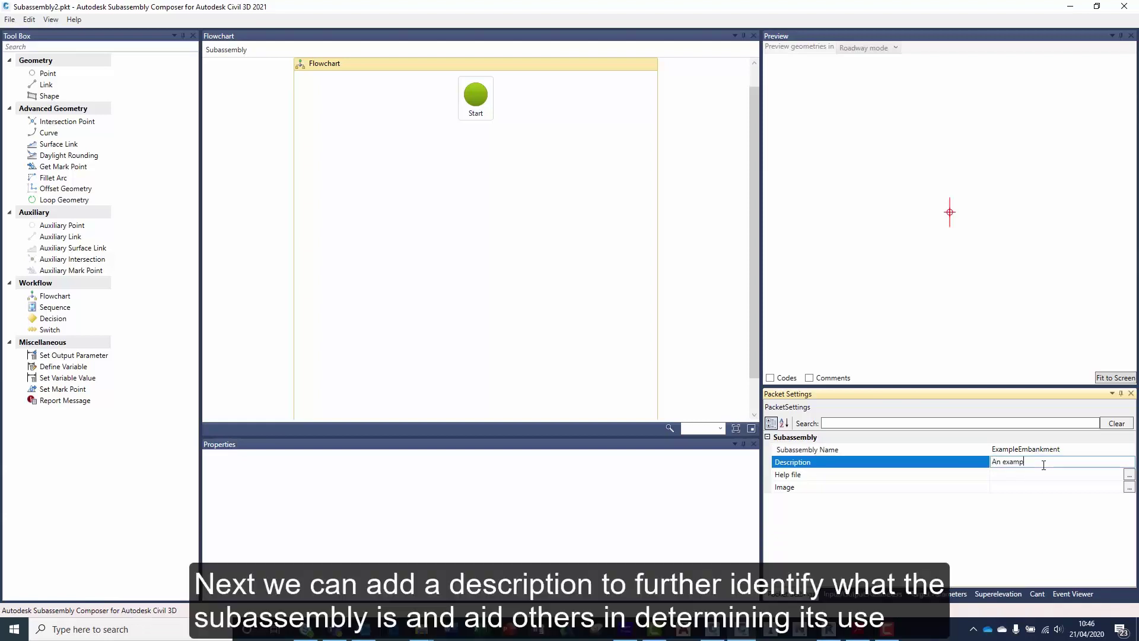
text(le embankment to follow an ex)
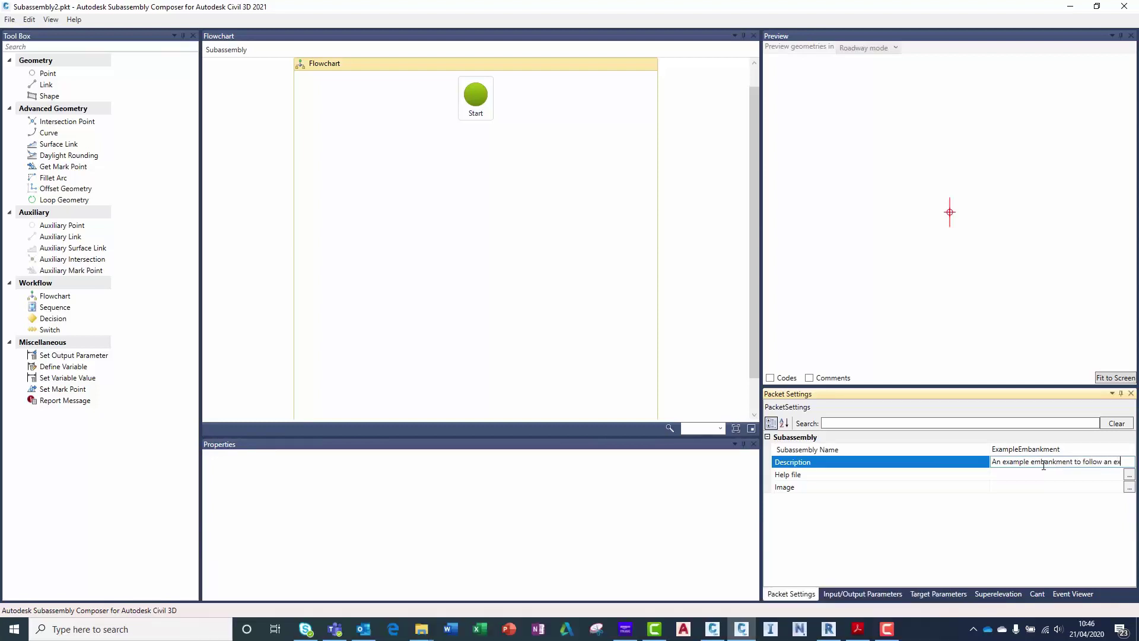
text(isting surface)
click(1042, 474)
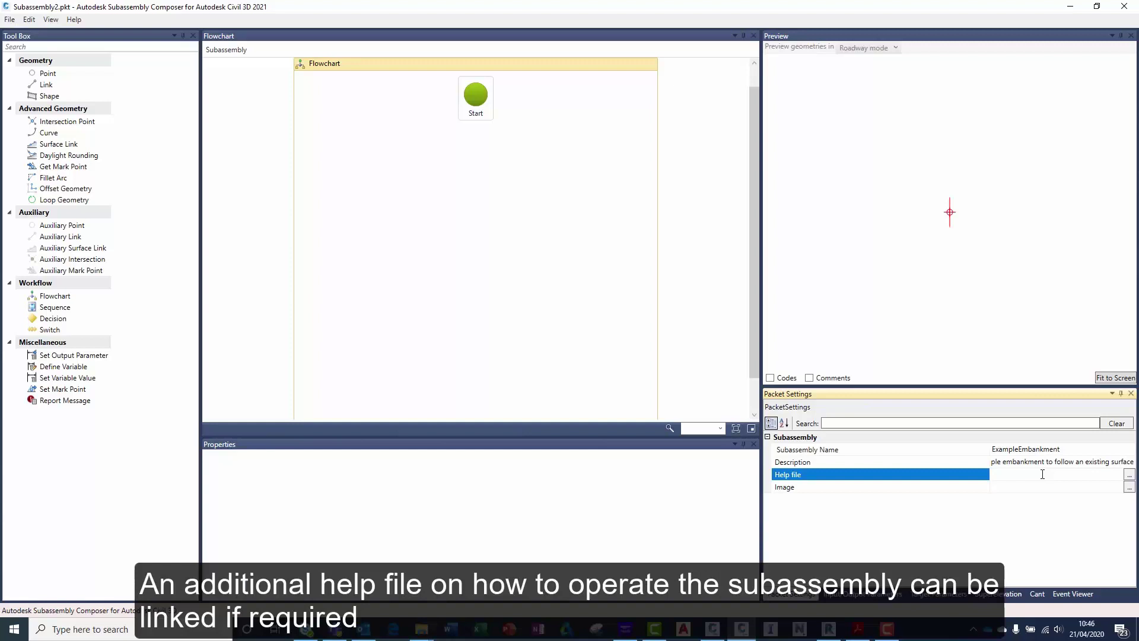
Attach Example Embankment.png as the subassembly image, then show the Input/Output Parameters list.
click(1039, 487)
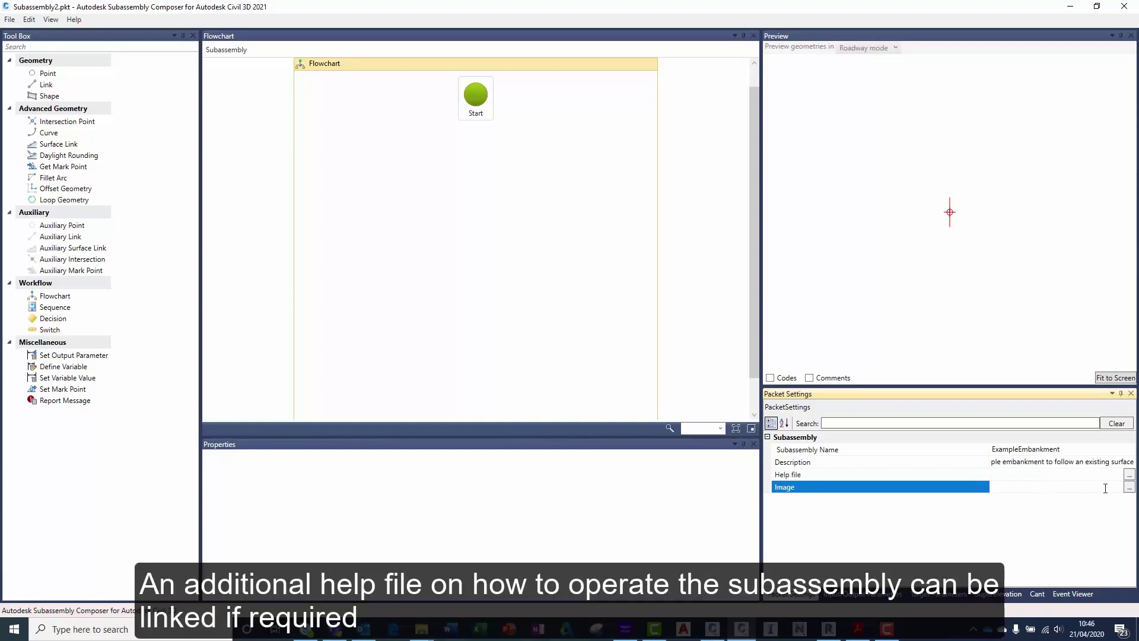
click(1129, 488)
click(254, 123)
click(468, 314)
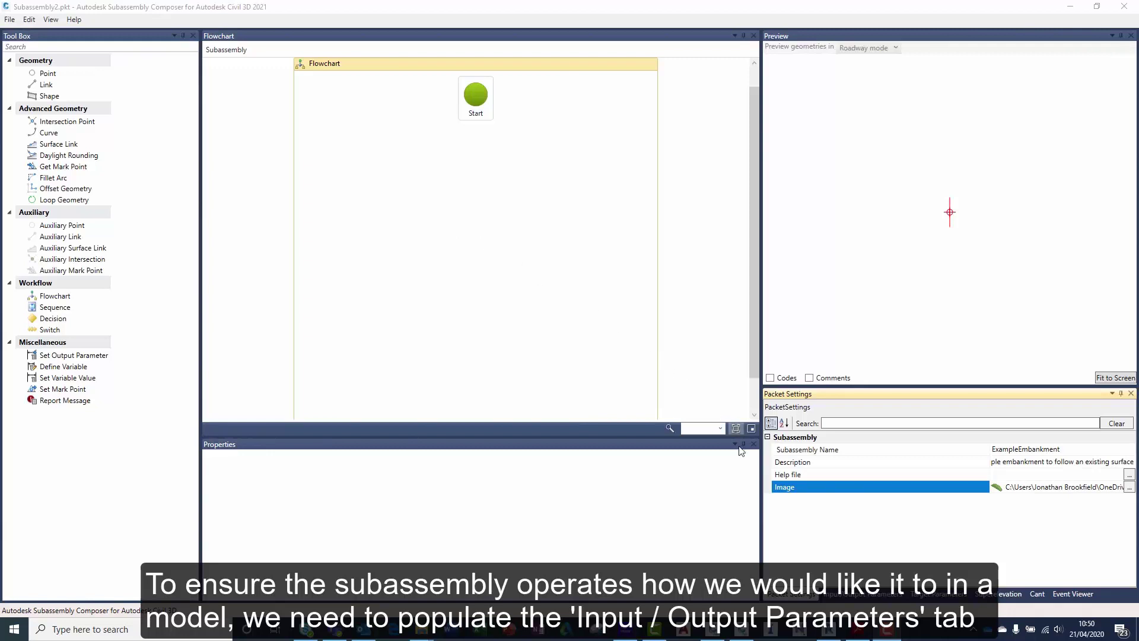
click(839, 596)
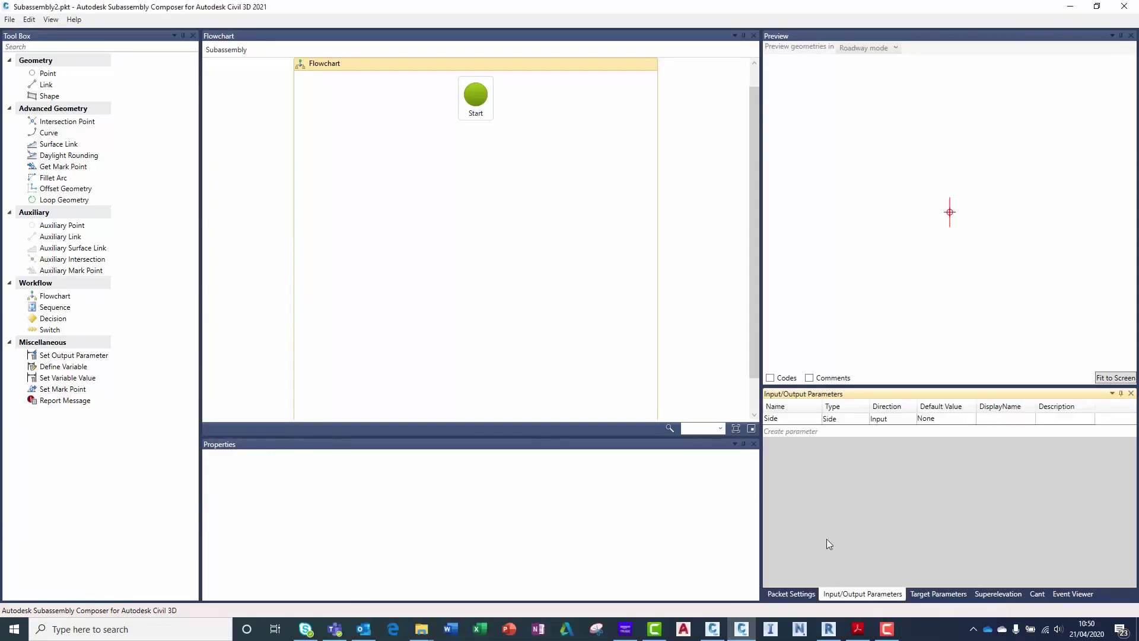
Set the Side parameter's default value to Right.
click(934, 418)
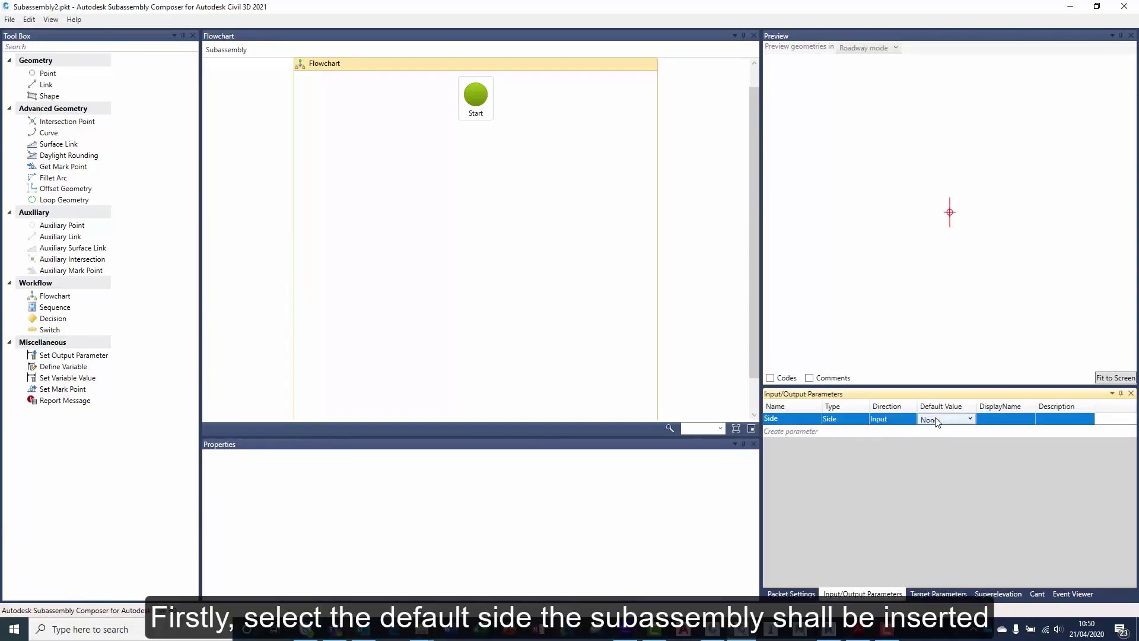
click(935, 418)
click(935, 455)
Add a CrestWidthRight input parameter with its default value set.
click(827, 432)
click(806, 430)
click(806, 430)
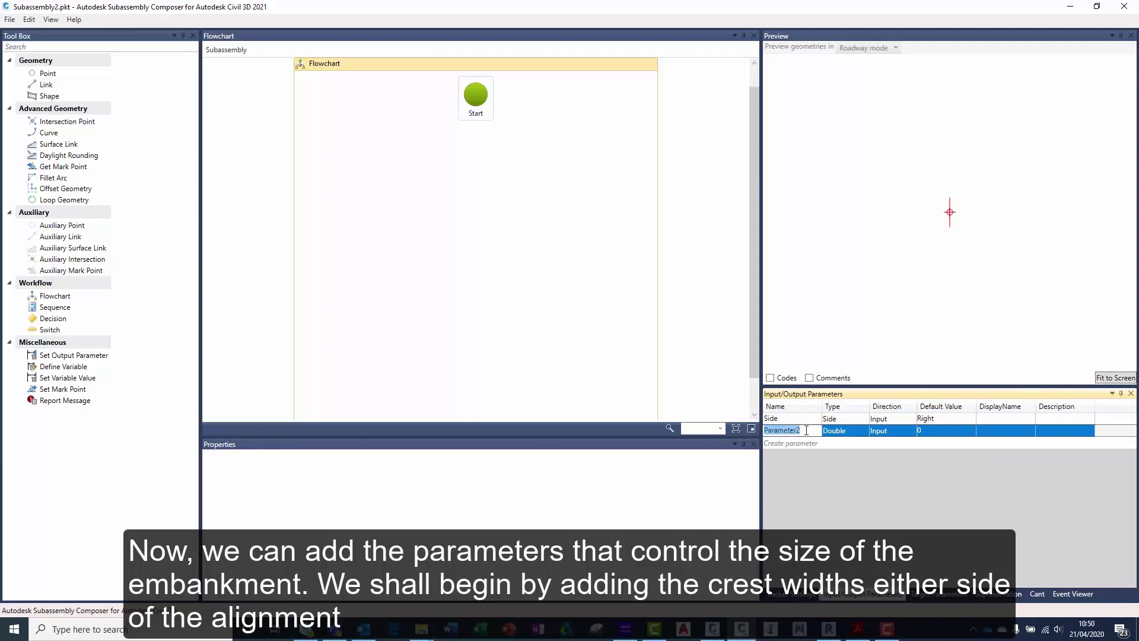
text(CrestWidthRight)
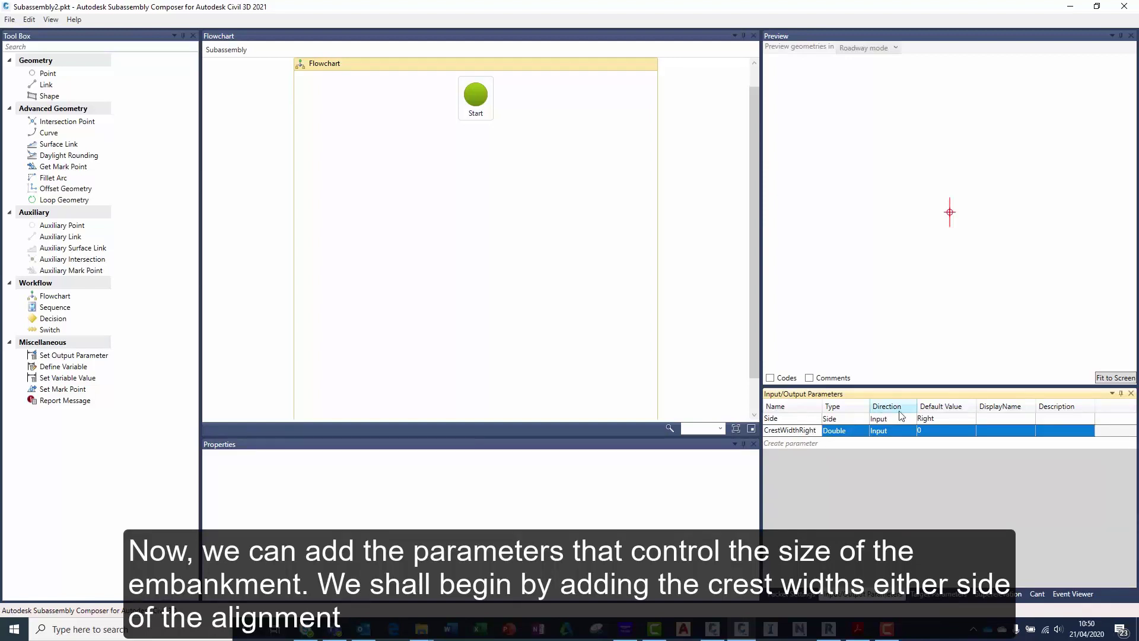
click(929, 431)
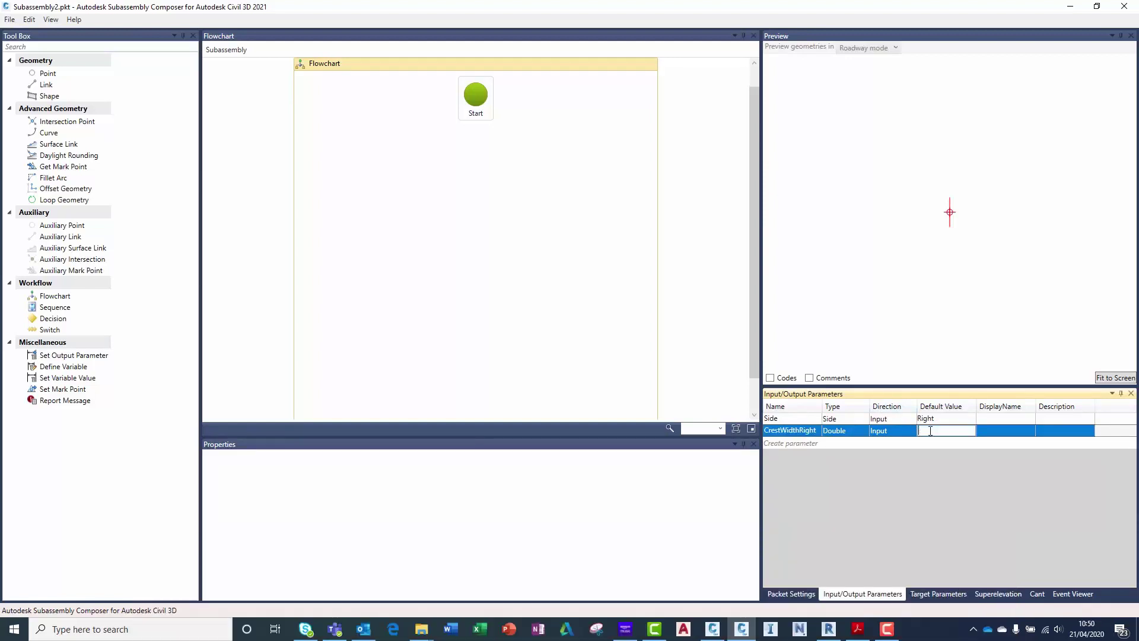
text(2)
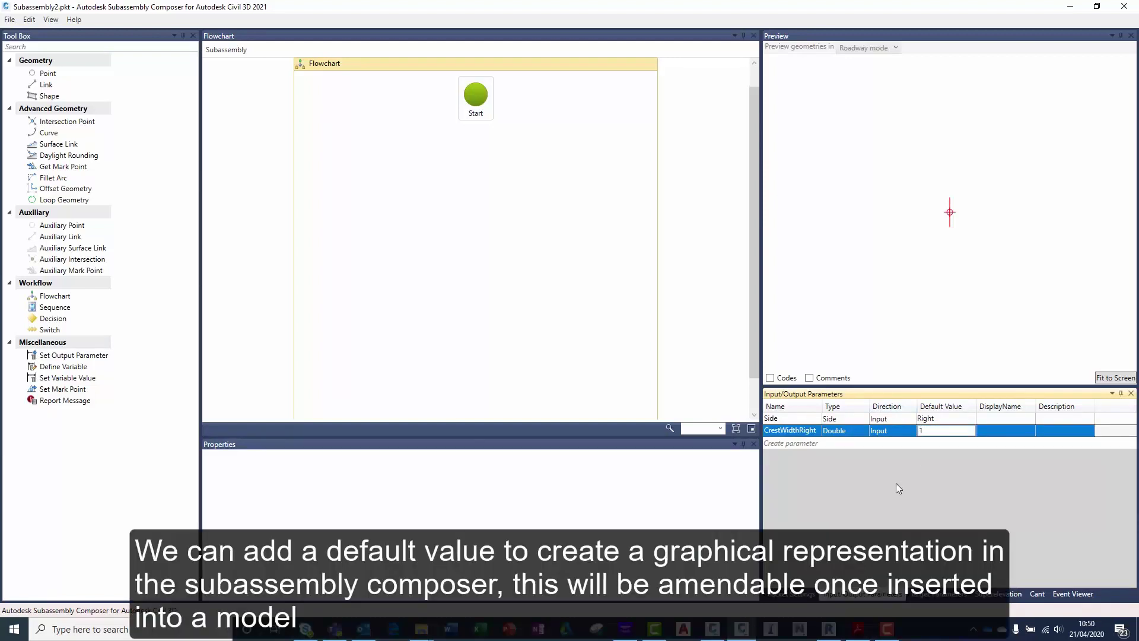
click(812, 445)
Add a CrestWidthLeft input parameter with default value 1.
click(795, 444)
drag(802, 444, 766, 449)
text(CrestWidthLeft)
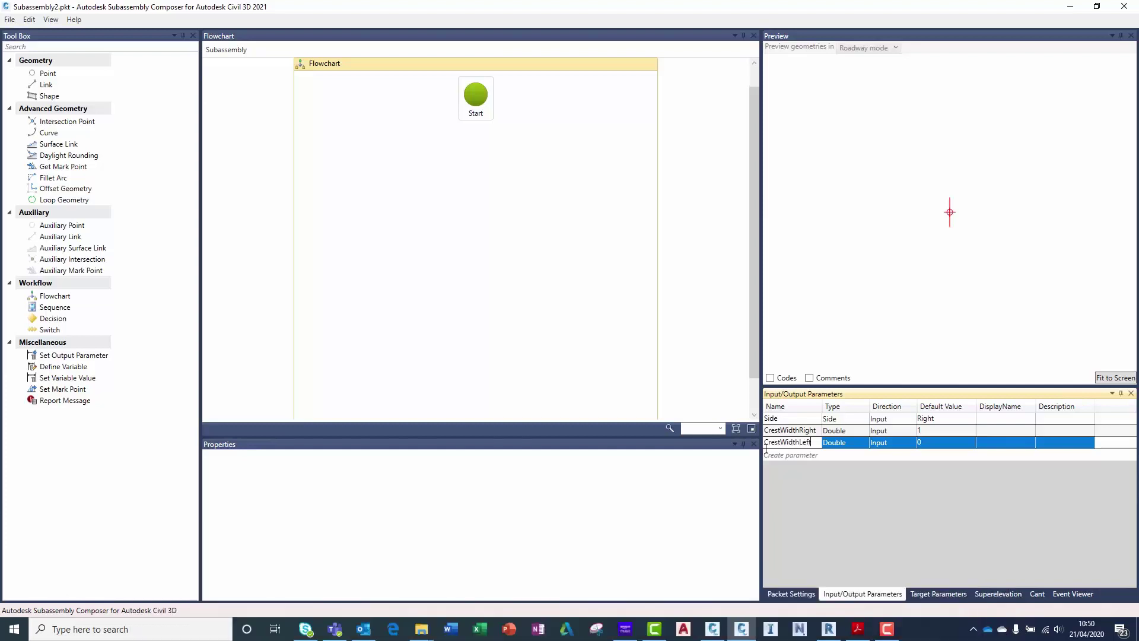
click(924, 443)
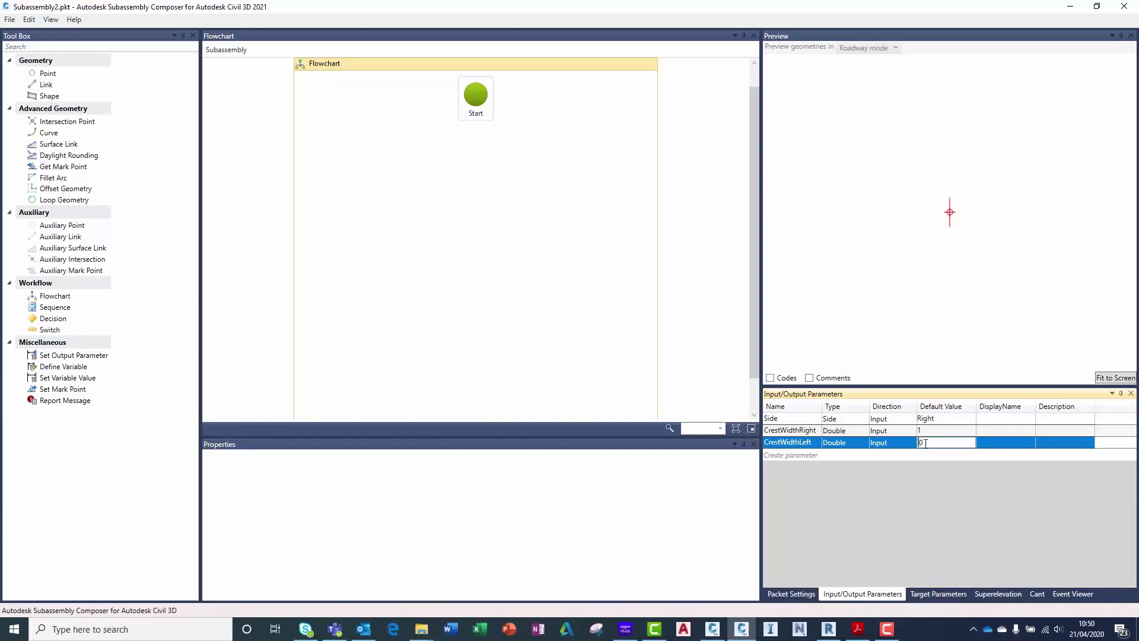
text(1)
click(845, 456)
click(805, 456)
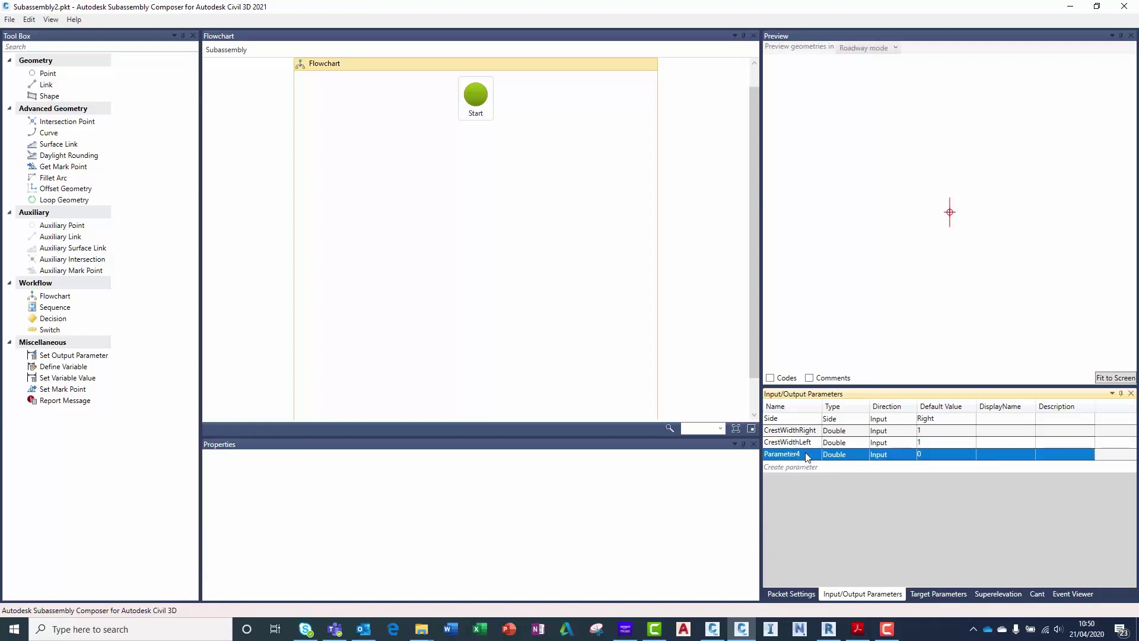
click(806, 454)
Name the new parameter SlopeRight, make it a Slope type with default 1.00:1.
text(Sl)
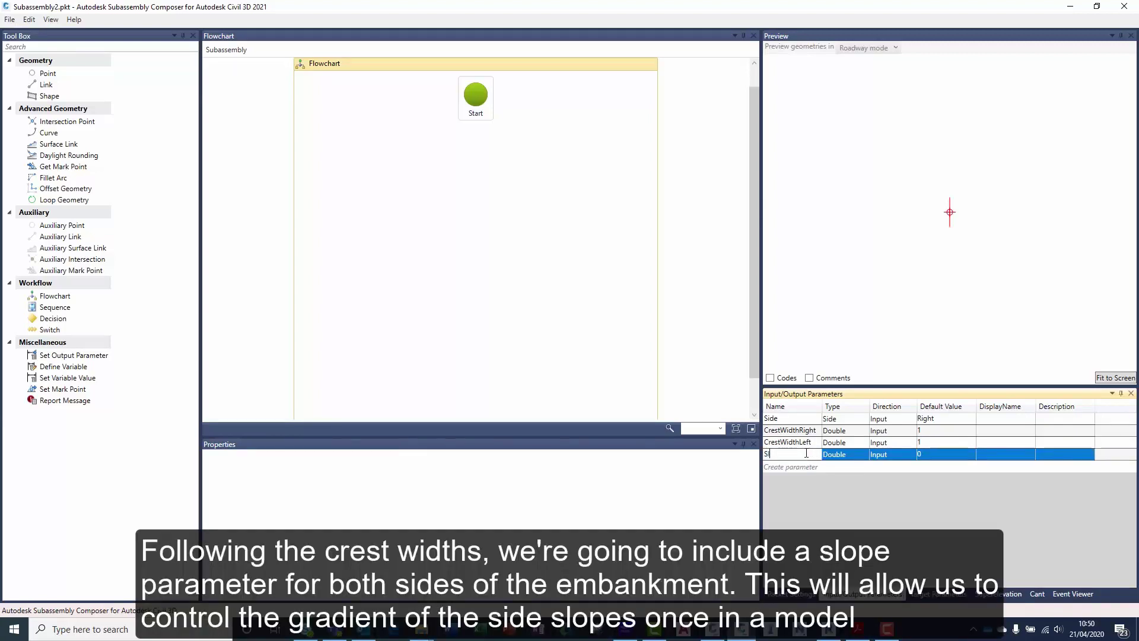
text(opeRight)
click(855, 461)
click(855, 461)
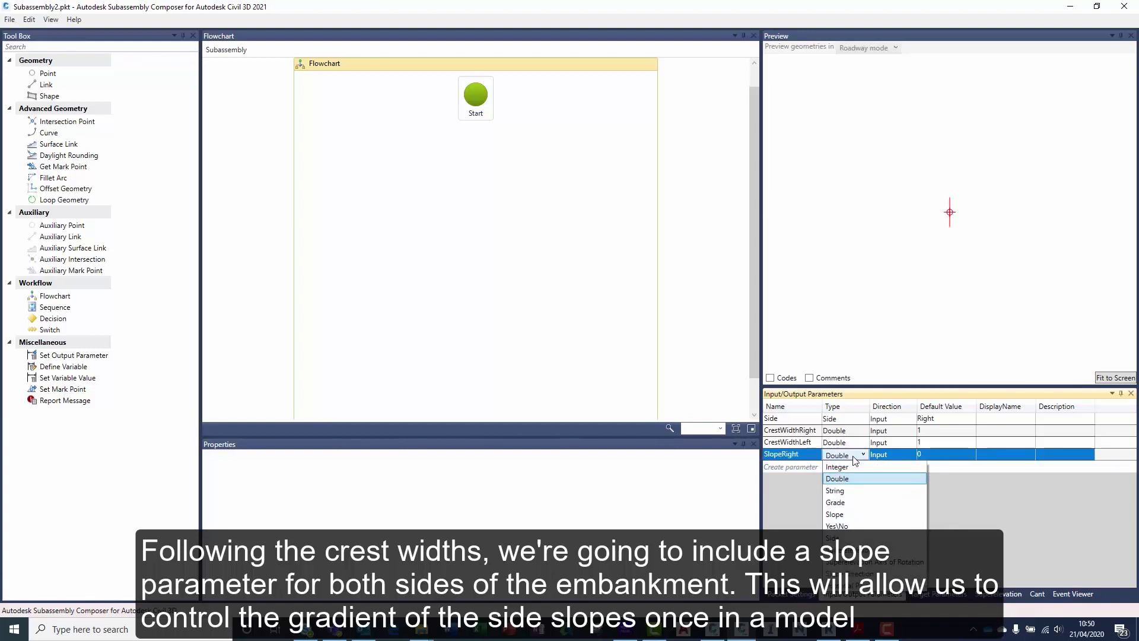
click(854, 514)
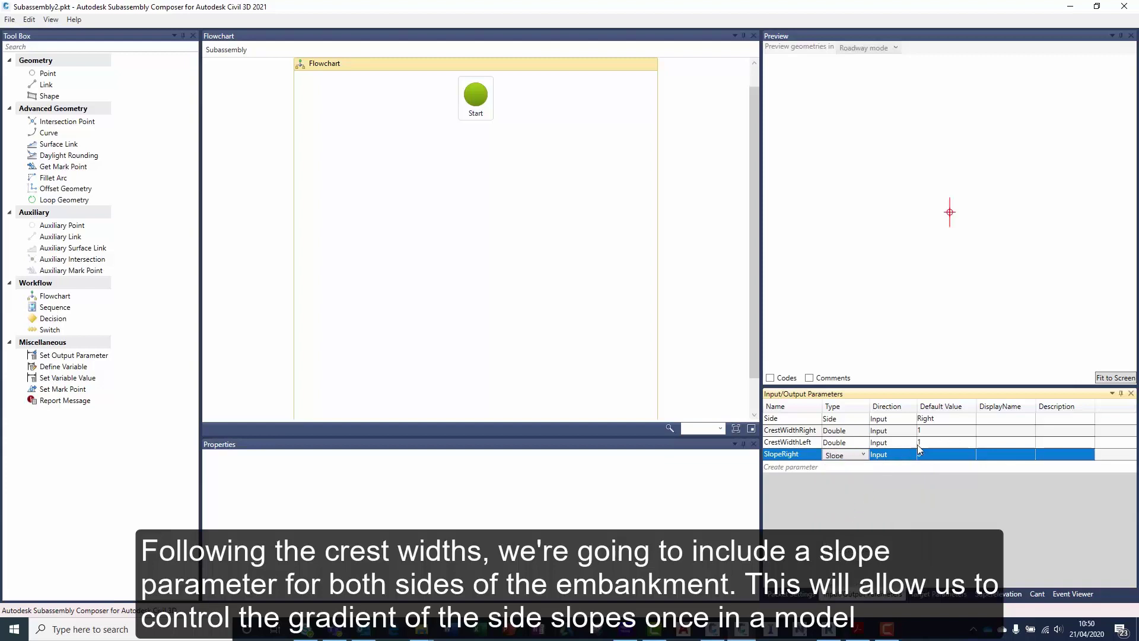
click(922, 454)
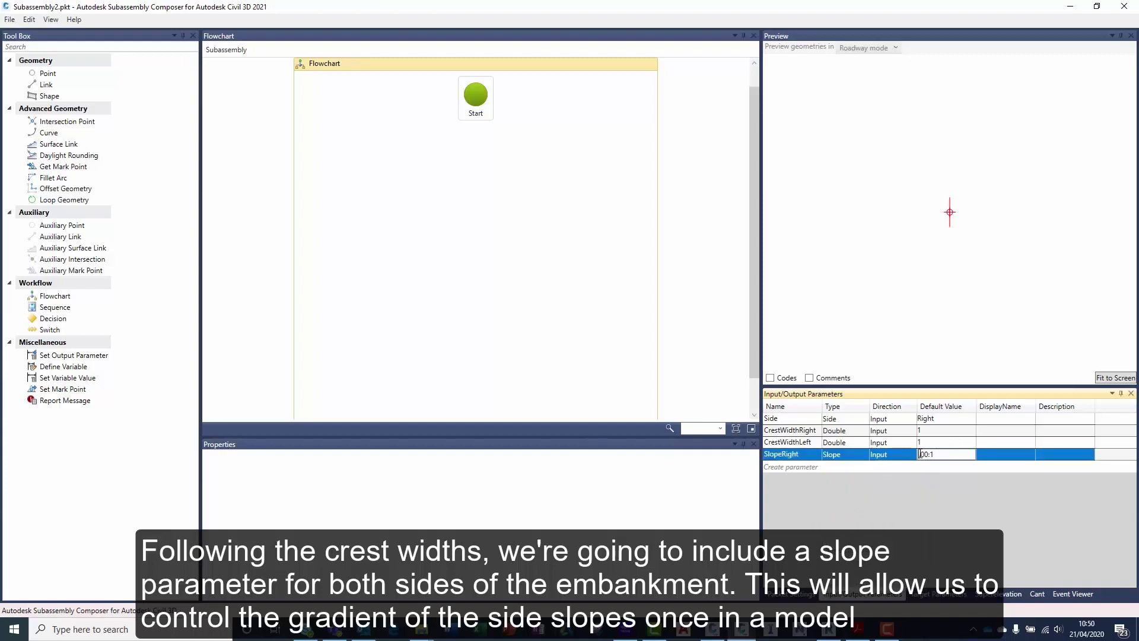
click(811, 467)
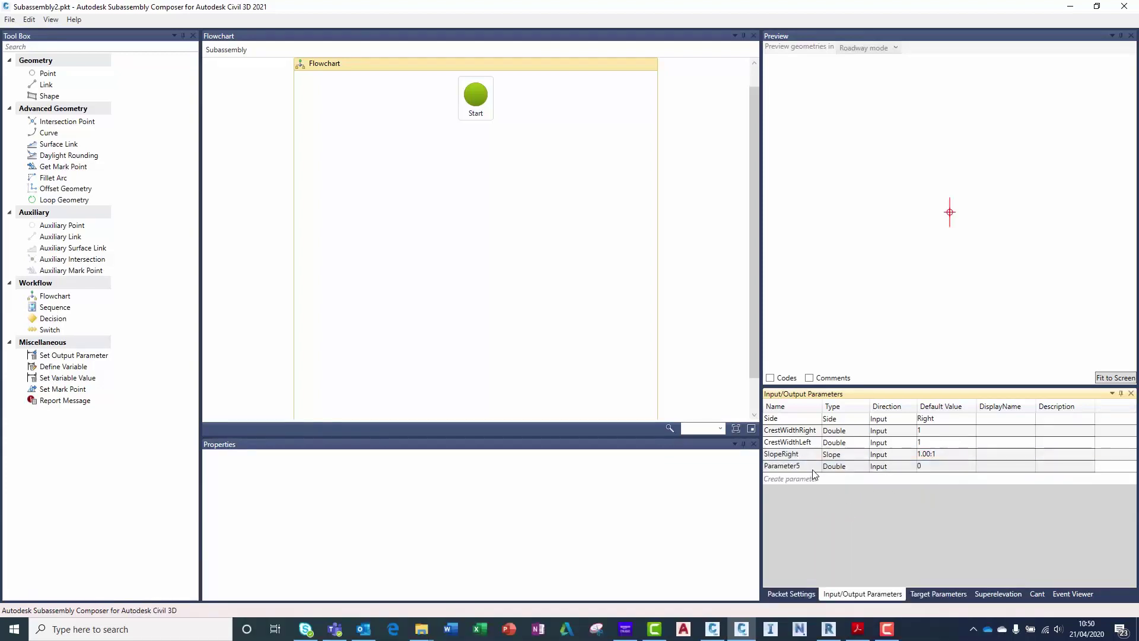
Add SlopeLeft as a Slope parameter defaulting to 1.00:1, then show Target Parameters.
click(793, 469)
click(797, 467)
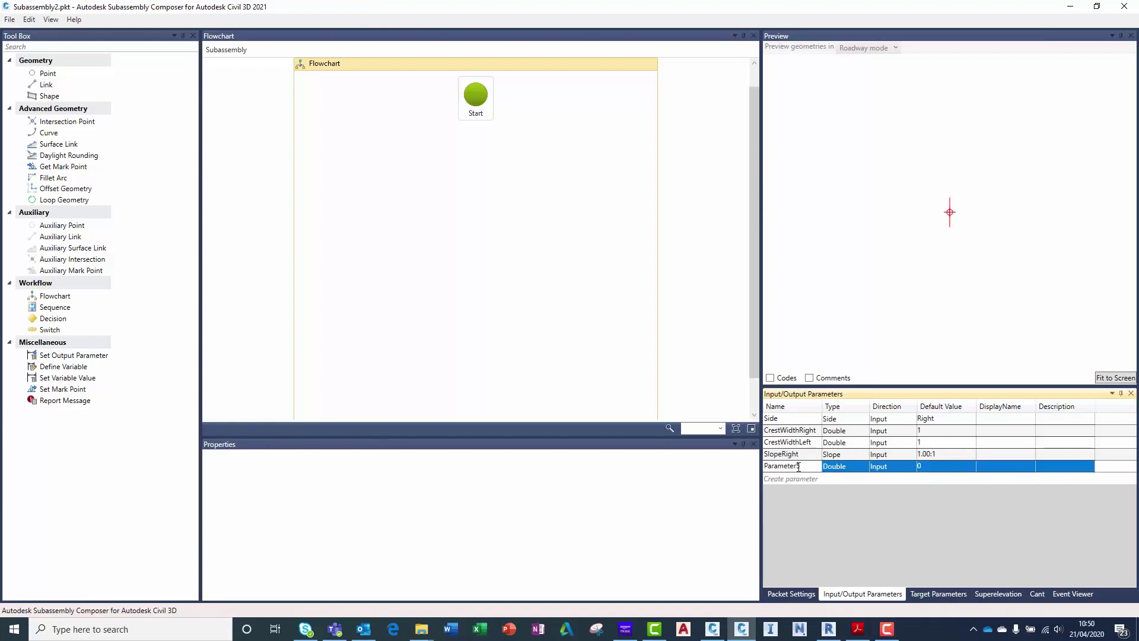
drag(796, 468, 765, 469)
text(SlopeLe)
click(841, 468)
click(844, 468)
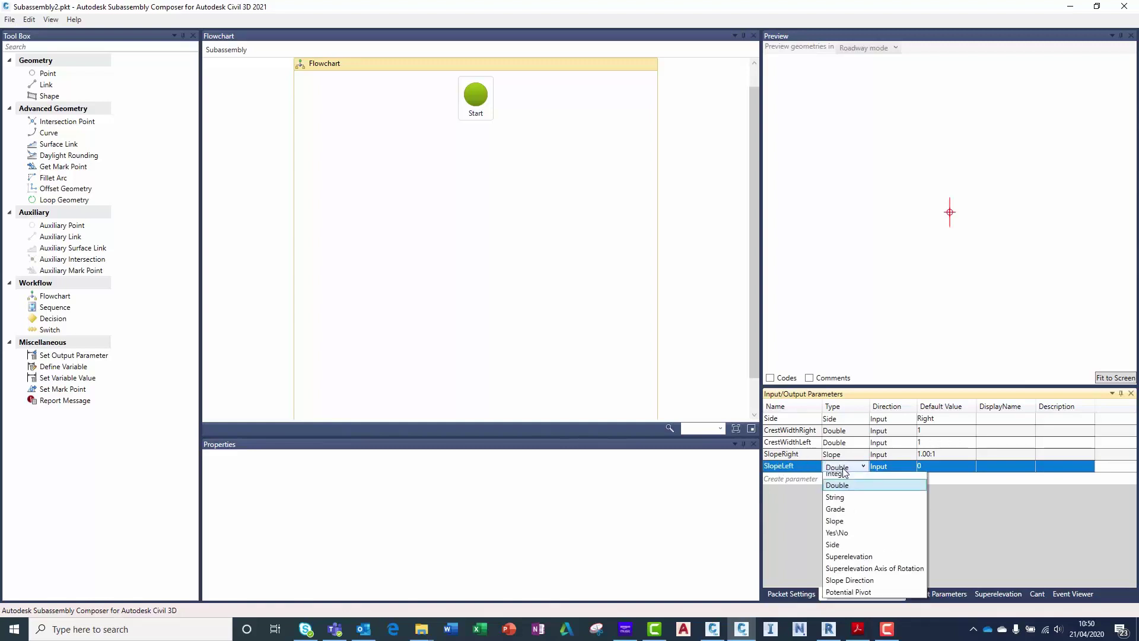
click(835, 525)
click(927, 468)
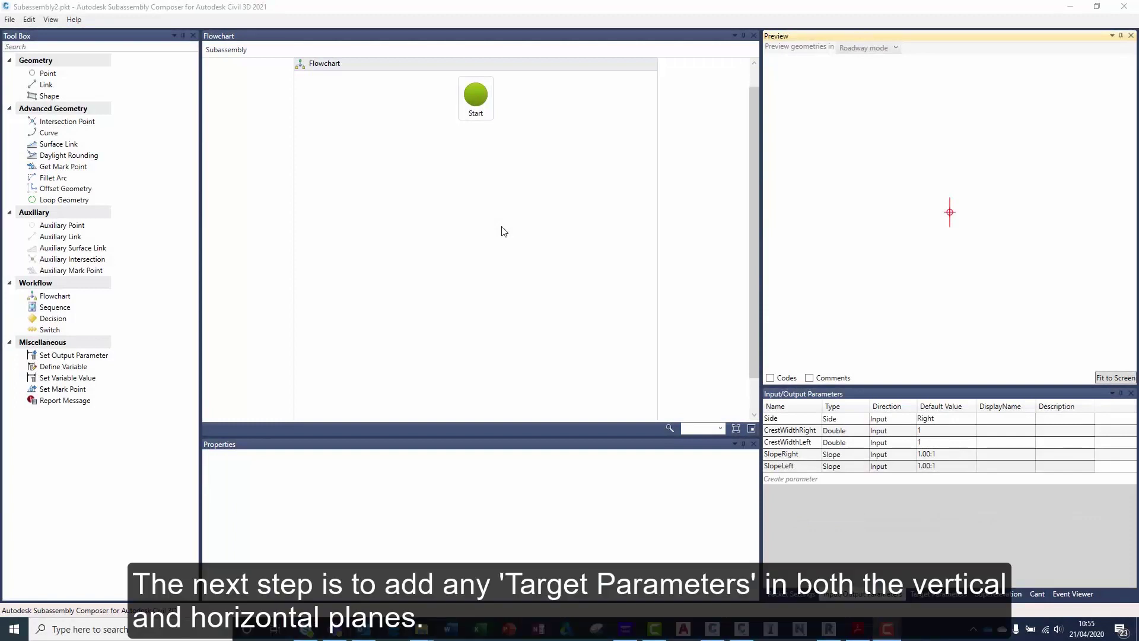
click(937, 599)
Add surface target ExistingSurface with a preview value of -2.
click(824, 422)
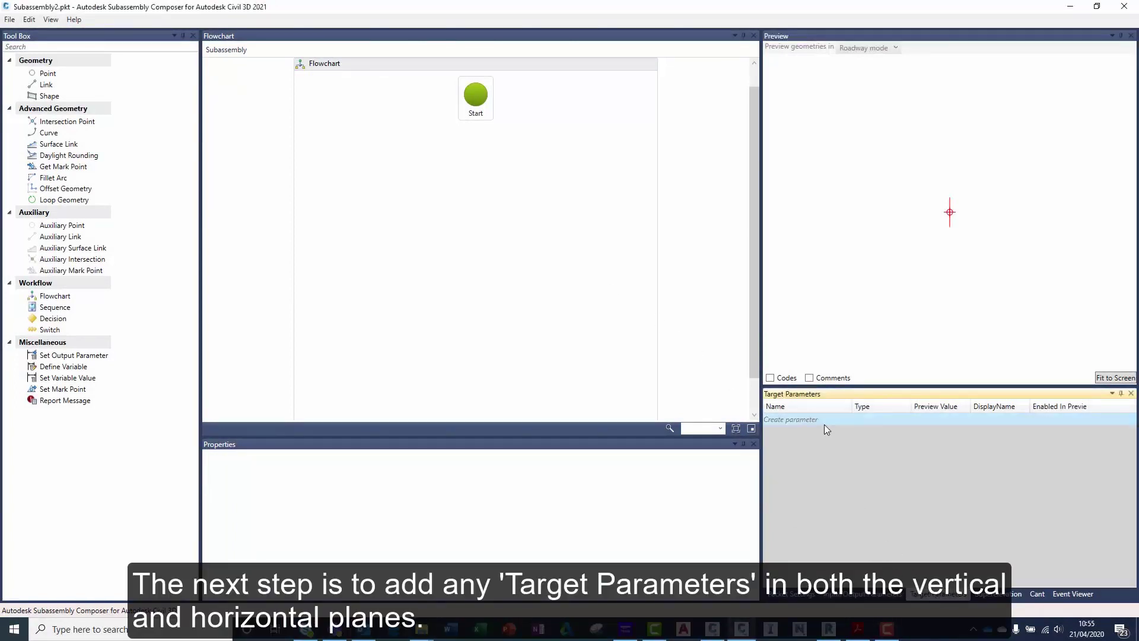
click(832, 421)
click(831, 419)
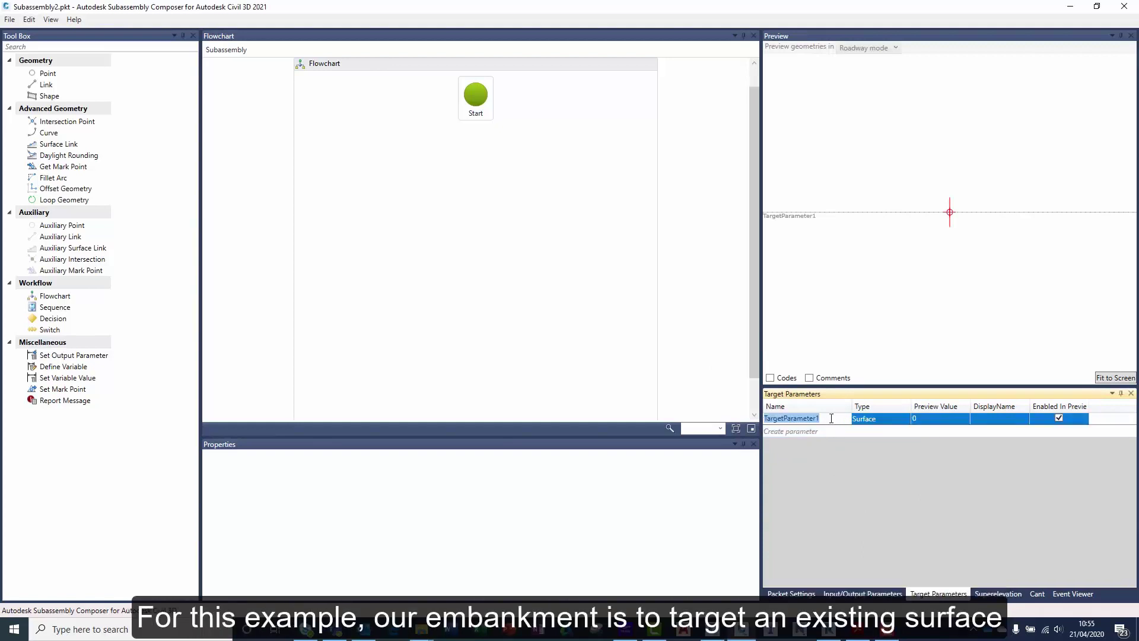
text(ExistingSurface)
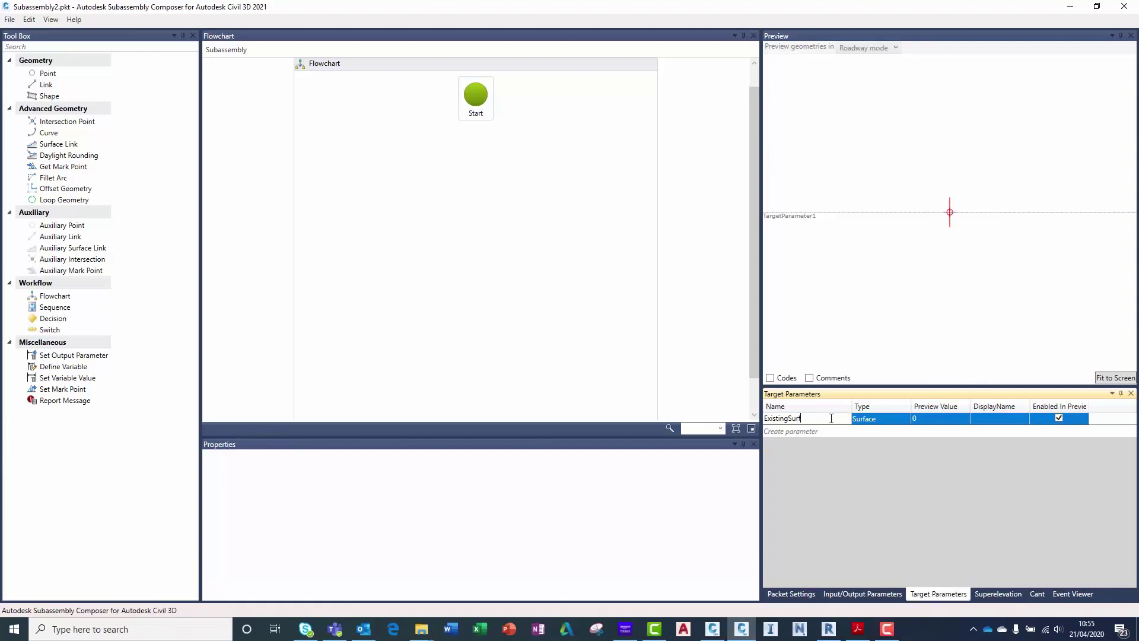
click(927, 419)
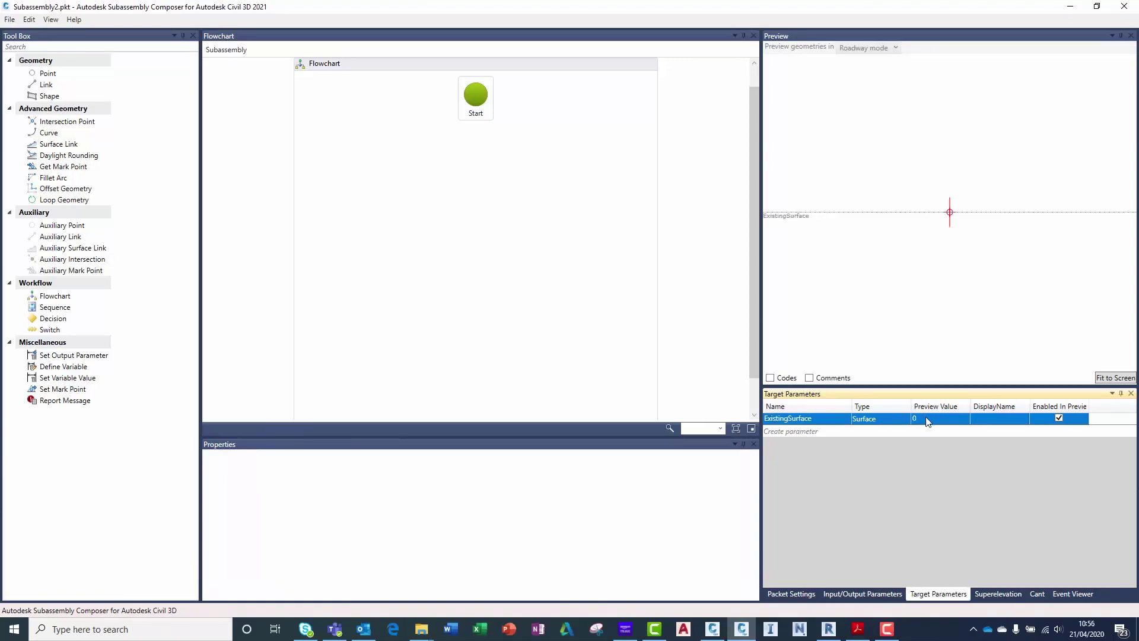
text(-2)
click(833, 454)
click(895, 313)
scroll(949, 212, up, 3)
scroll(947, 215, up, 2)
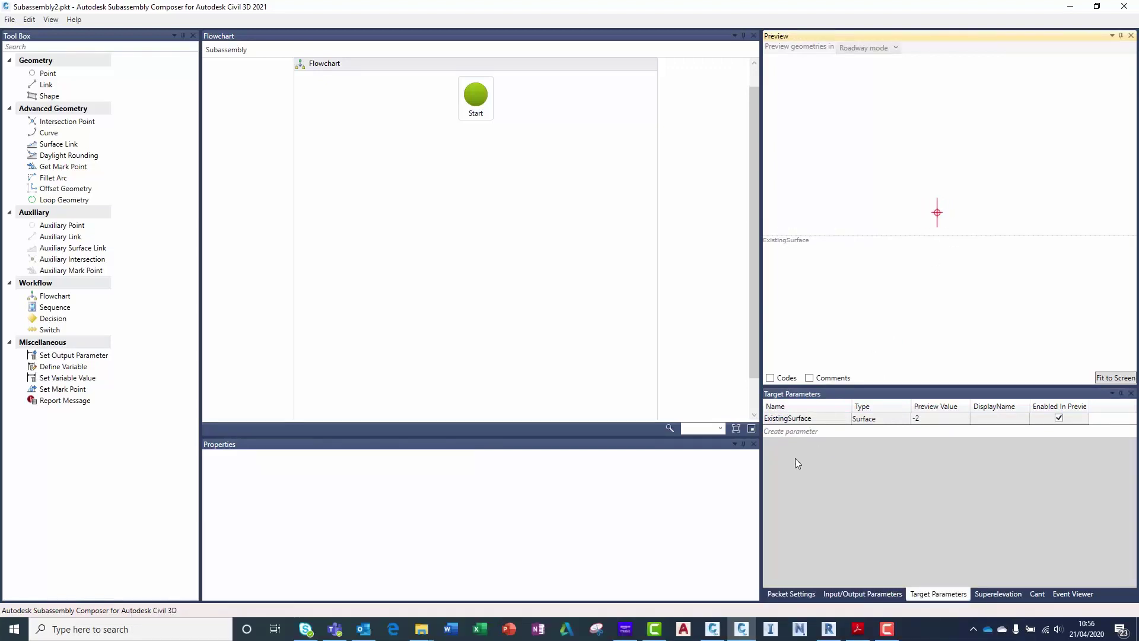
Add OffsetLeft as an Offset target with preview value -2.
click(799, 432)
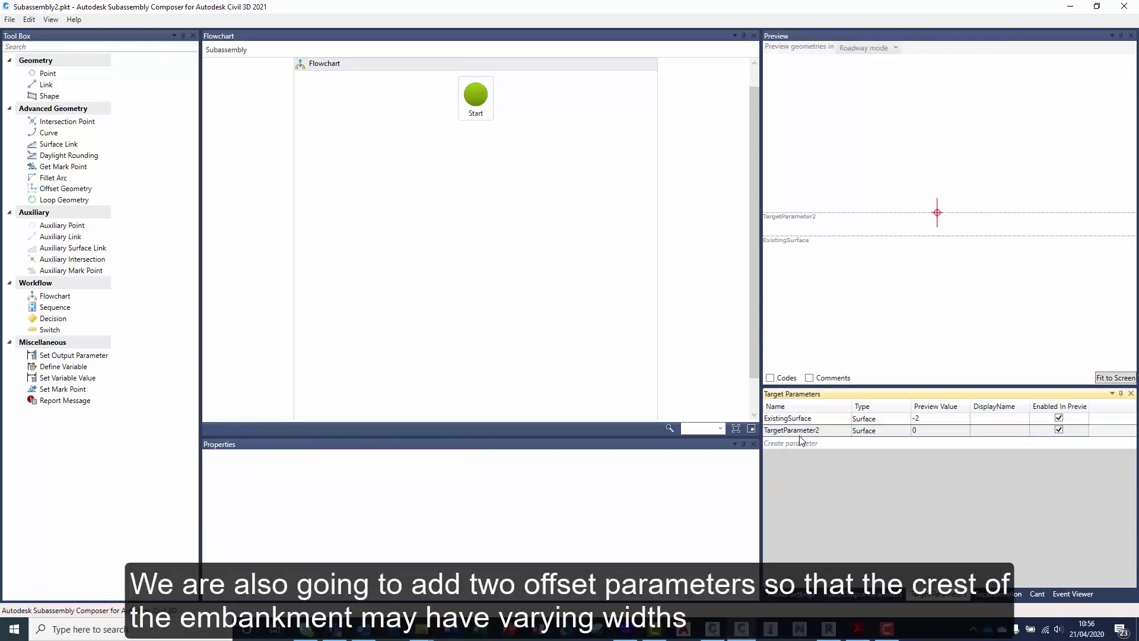
click(829, 430)
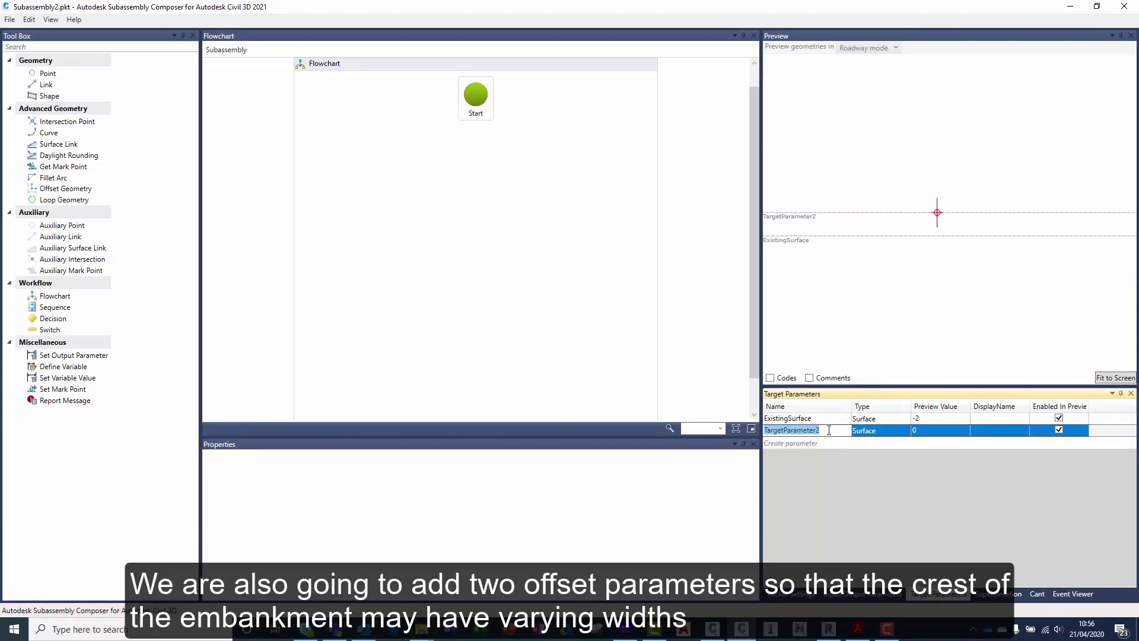
text(L)
text(Ofset)
text(Lef)
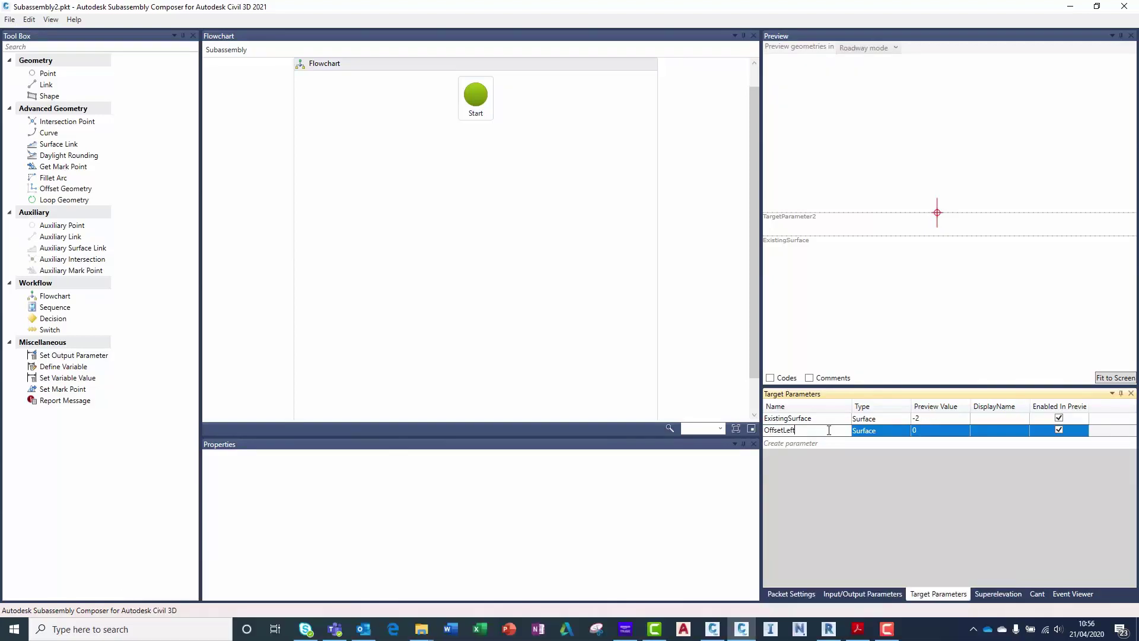
click(861, 431)
click(870, 433)
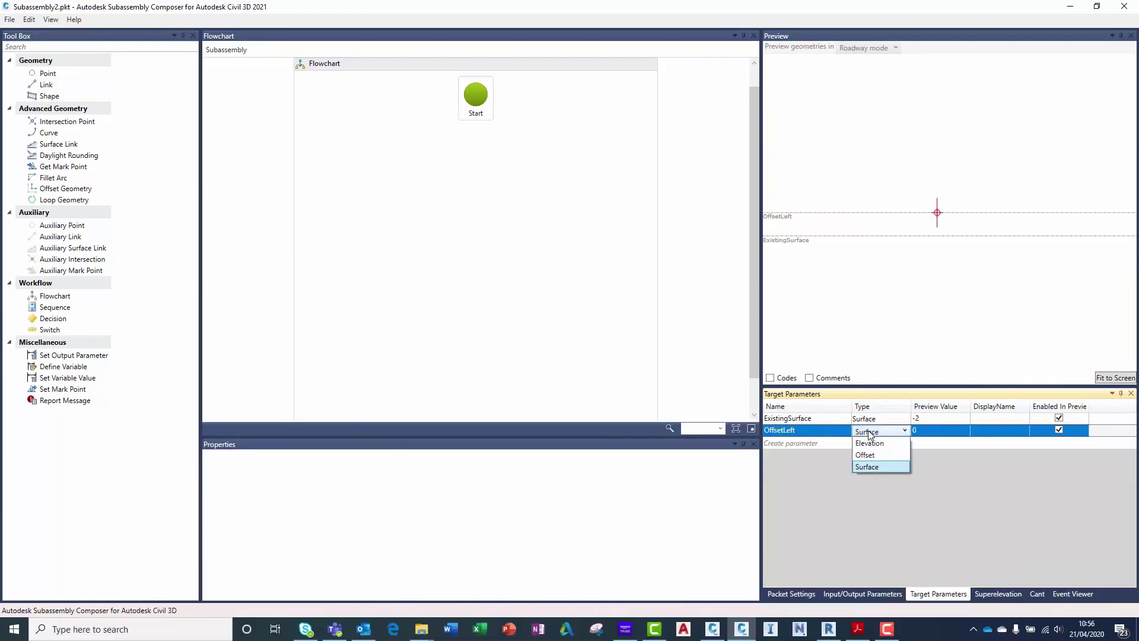
click(867, 454)
click(924, 432)
text(-2)
click(853, 442)
Add OffsetRight as an Offset target parameter and edit its preview value.
click(830, 446)
click(826, 444)
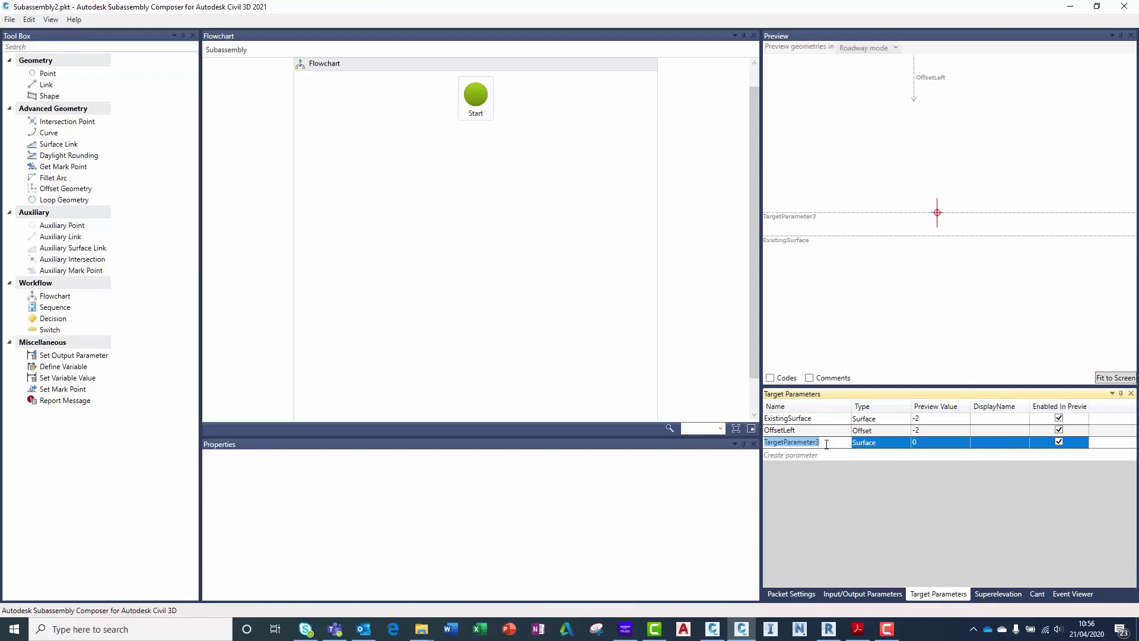
text(OffsetRight)
click(893, 444)
click(895, 443)
click(881, 467)
click(928, 444)
click(927, 444)
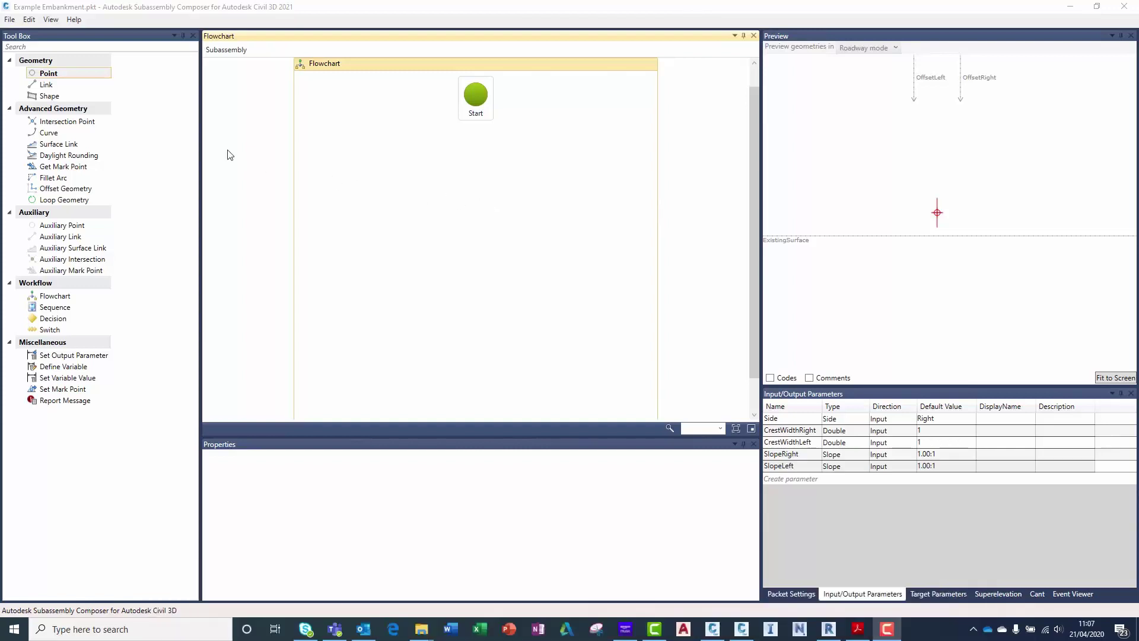
Add origin point P1 and point P2 as a Slope and Delta X point with 0 slope.
drag(86, 76, 474, 164)
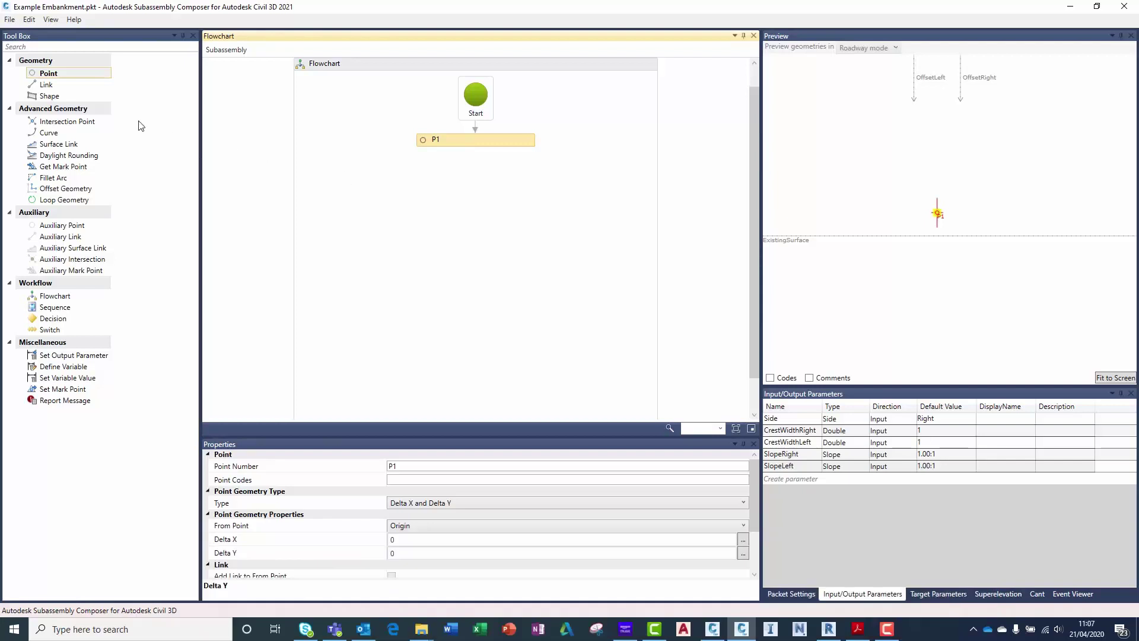
drag(70, 77, 470, 203)
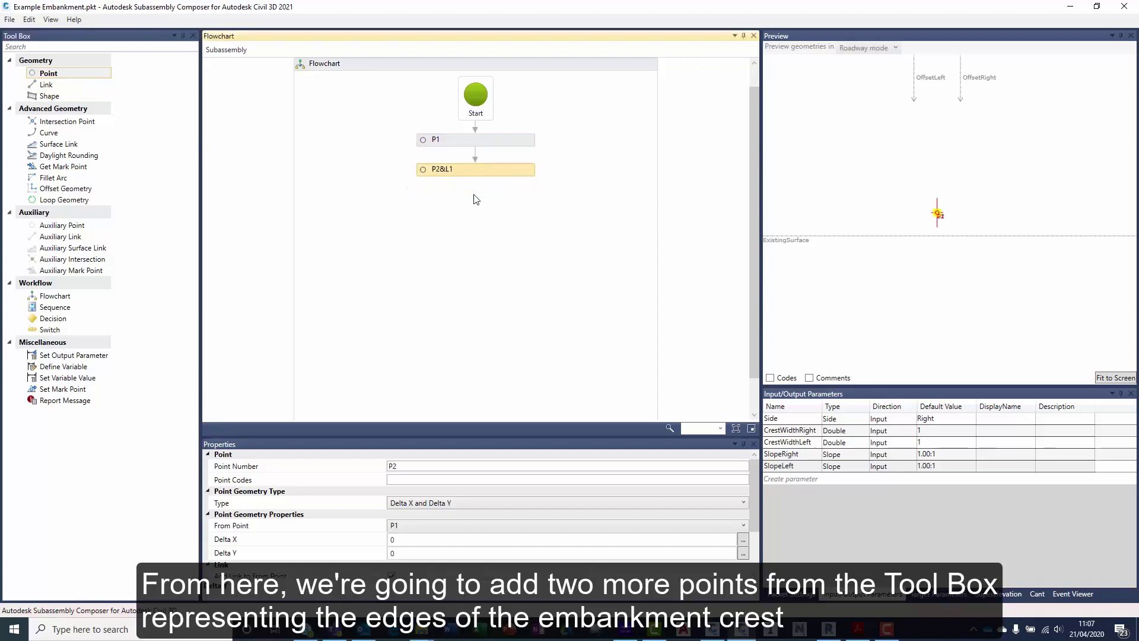
click(443, 503)
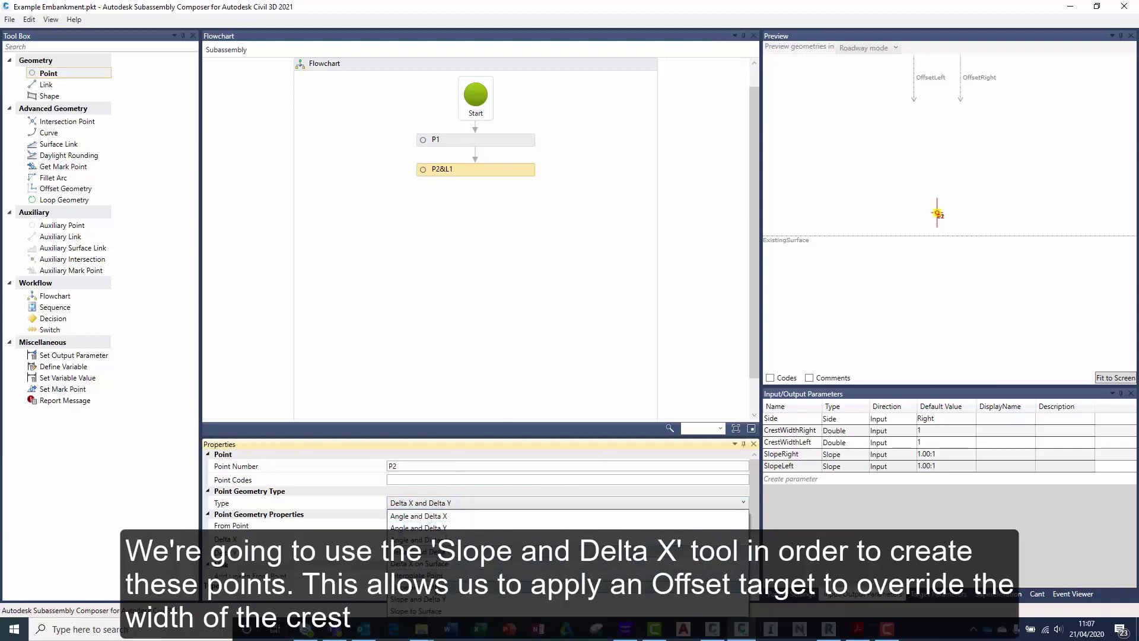
click(433, 587)
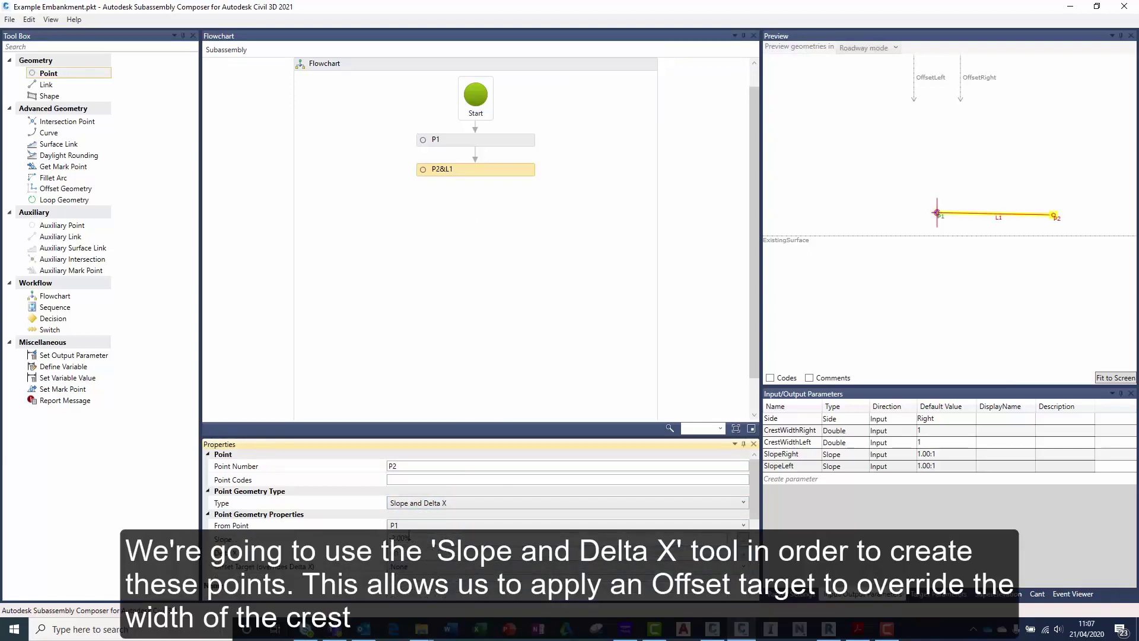
drag(426, 540, 375, 544)
text(0)
key(Return)
Give P2 delta X CrestWidthRight, offset target OffsetRight and code 'Right Crest'; display point codes.
text(WidthRig)
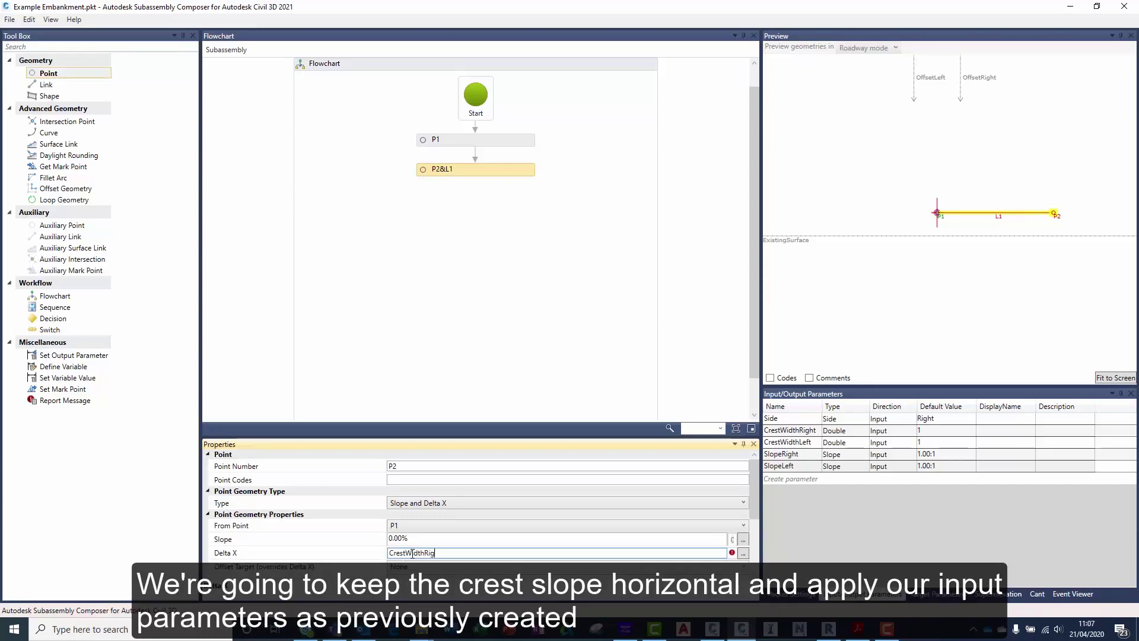
text(ht)
key(Return)
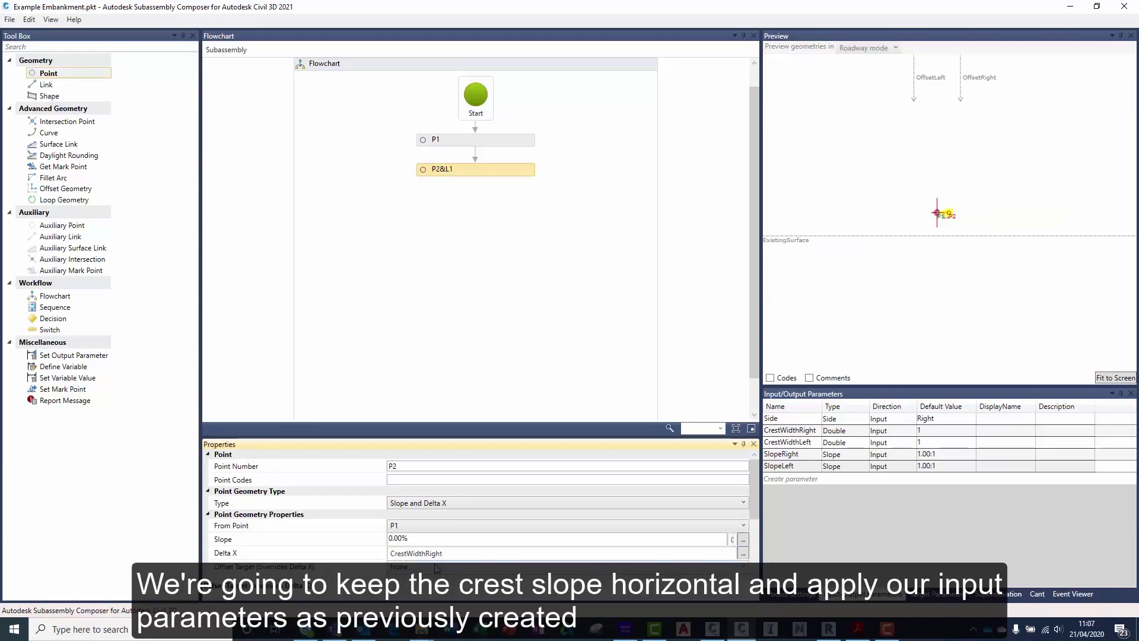
click(436, 567)
click(427, 607)
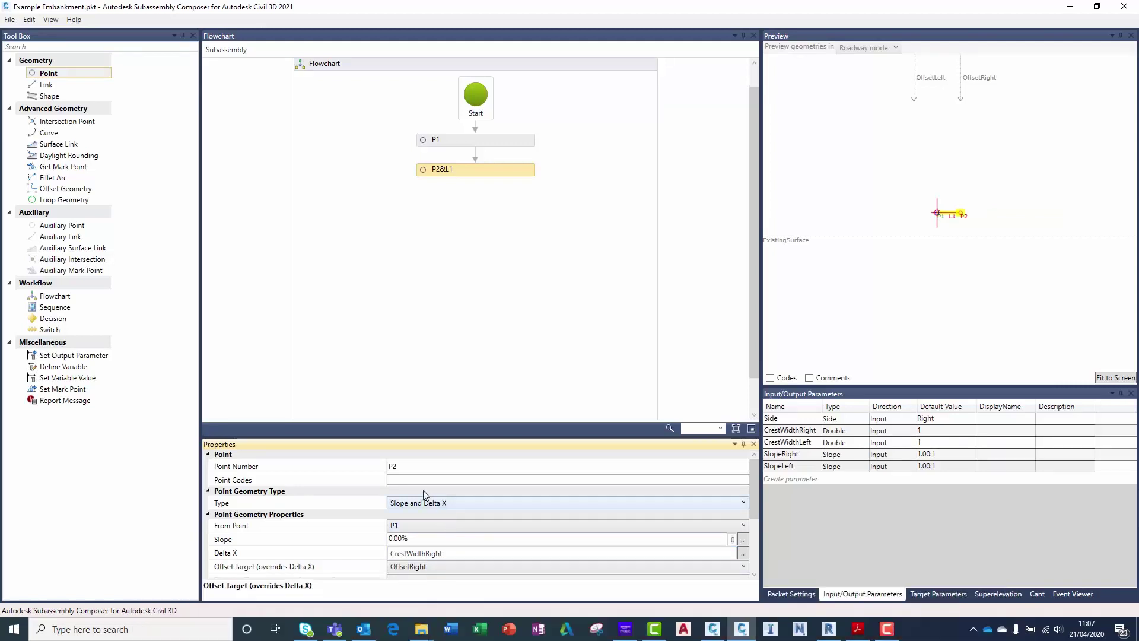
click(418, 481)
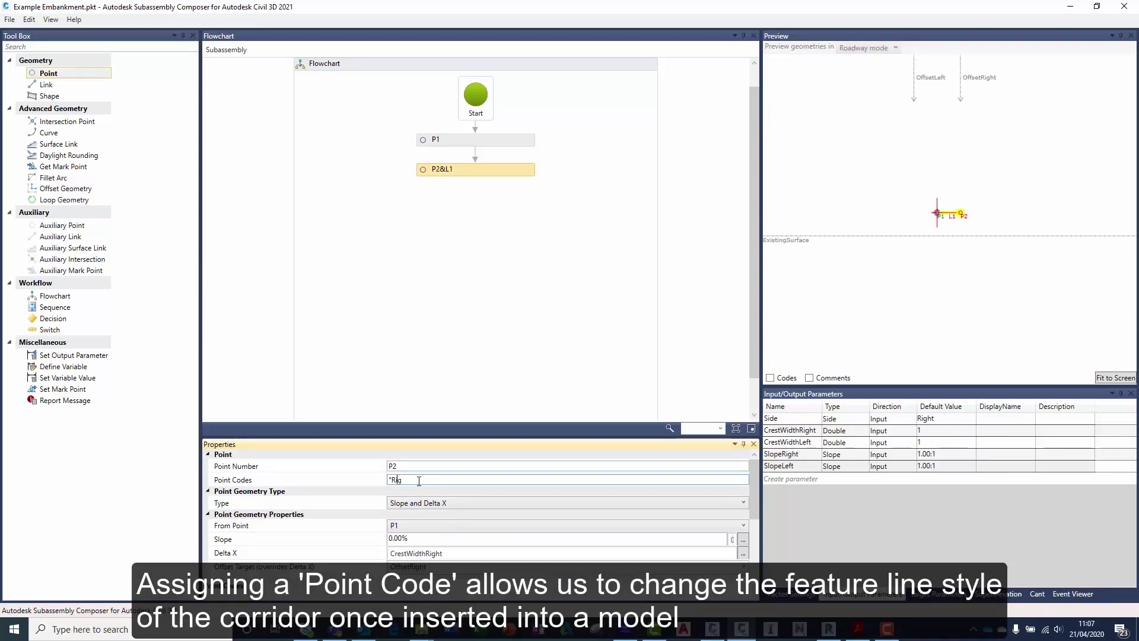
text("Right Crest")
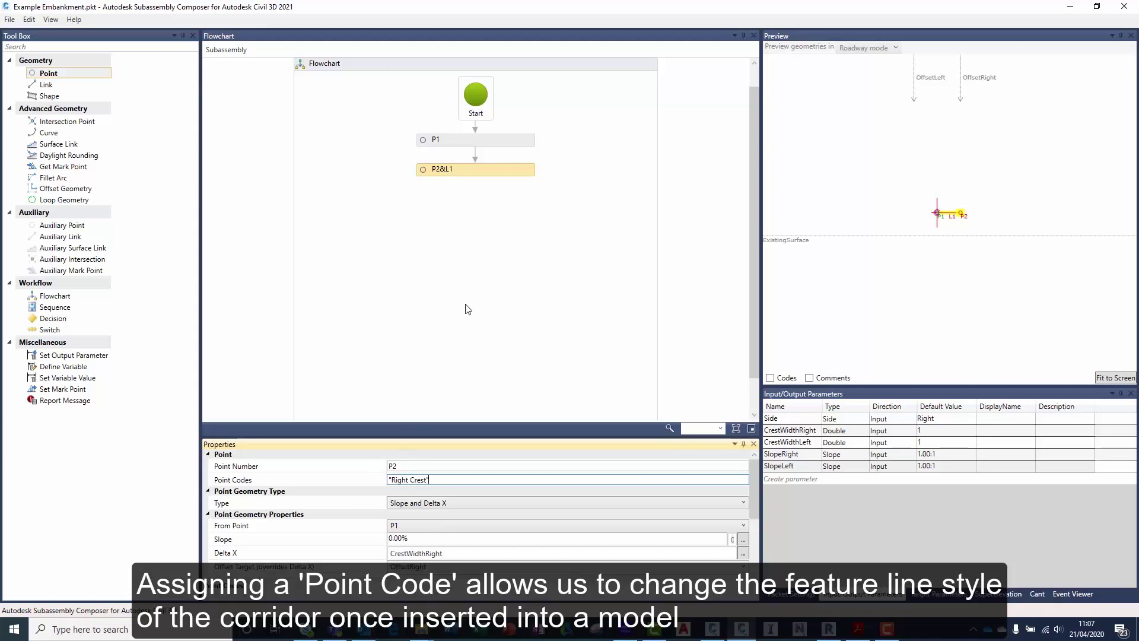
click(460, 324)
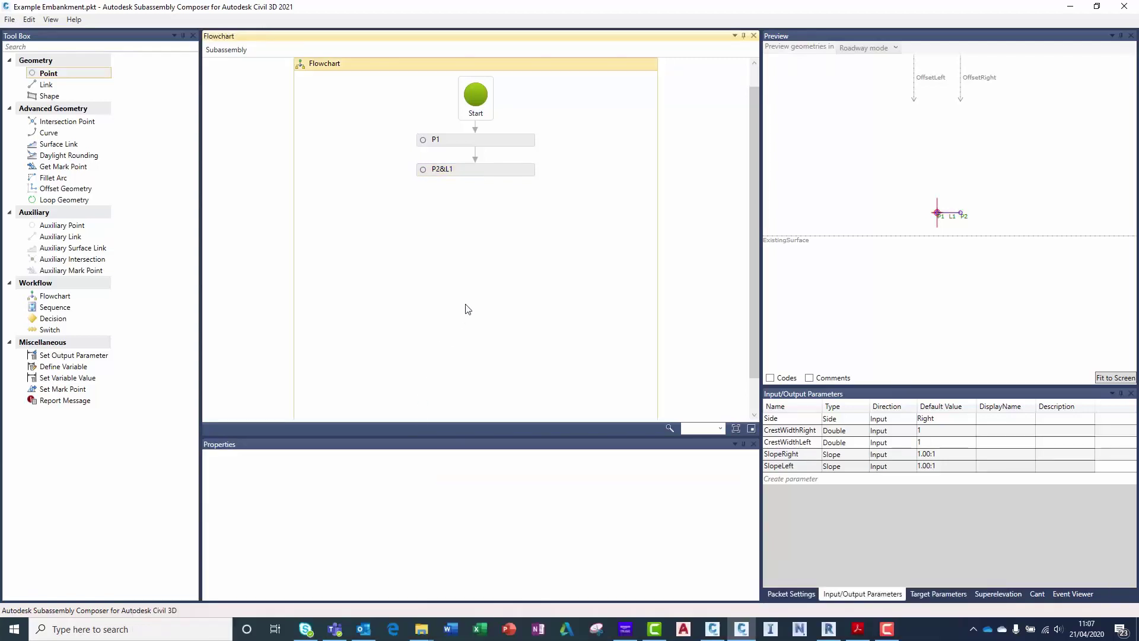
click(770, 378)
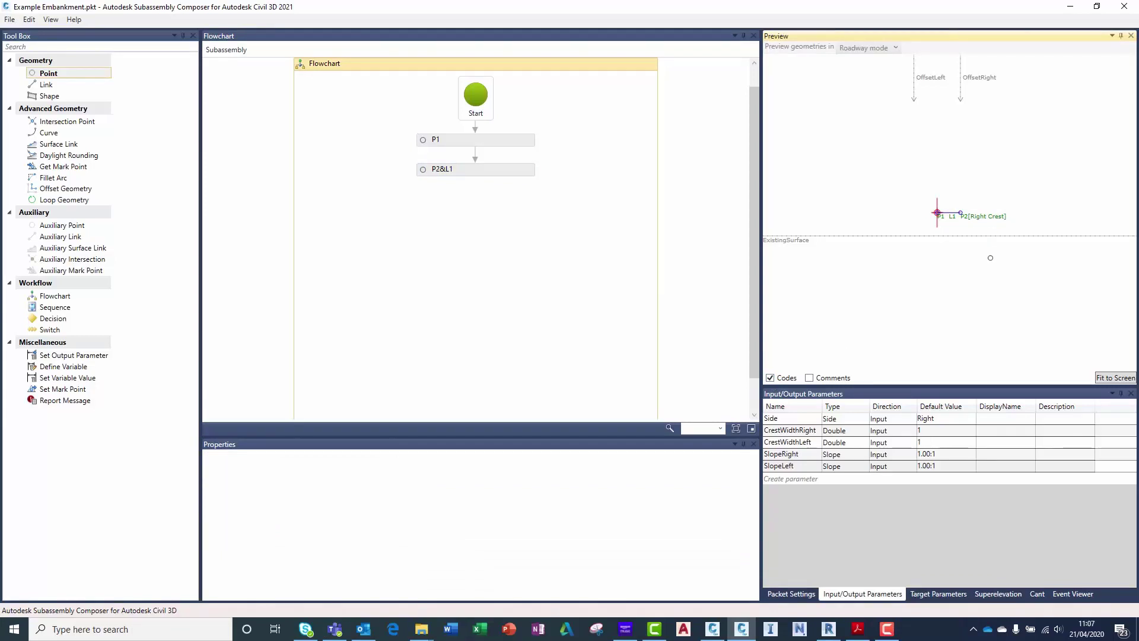
click(71, 76)
Add point P3 from P1 as a Slope and Delta X point with 0 slope.
drag(71, 78, 475, 213)
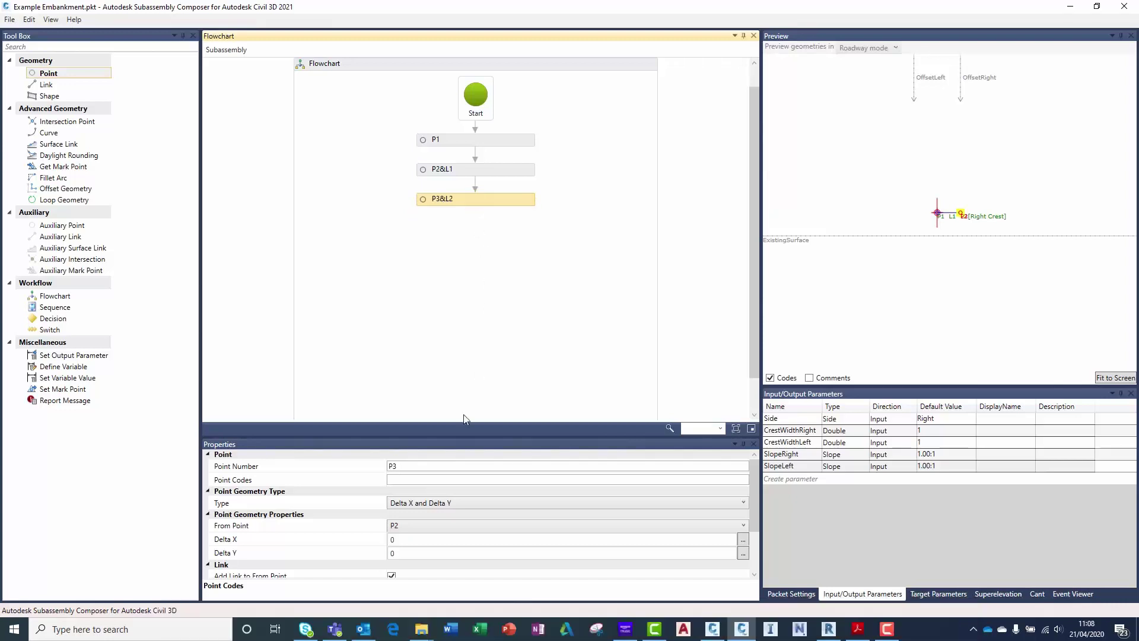
click(417, 525)
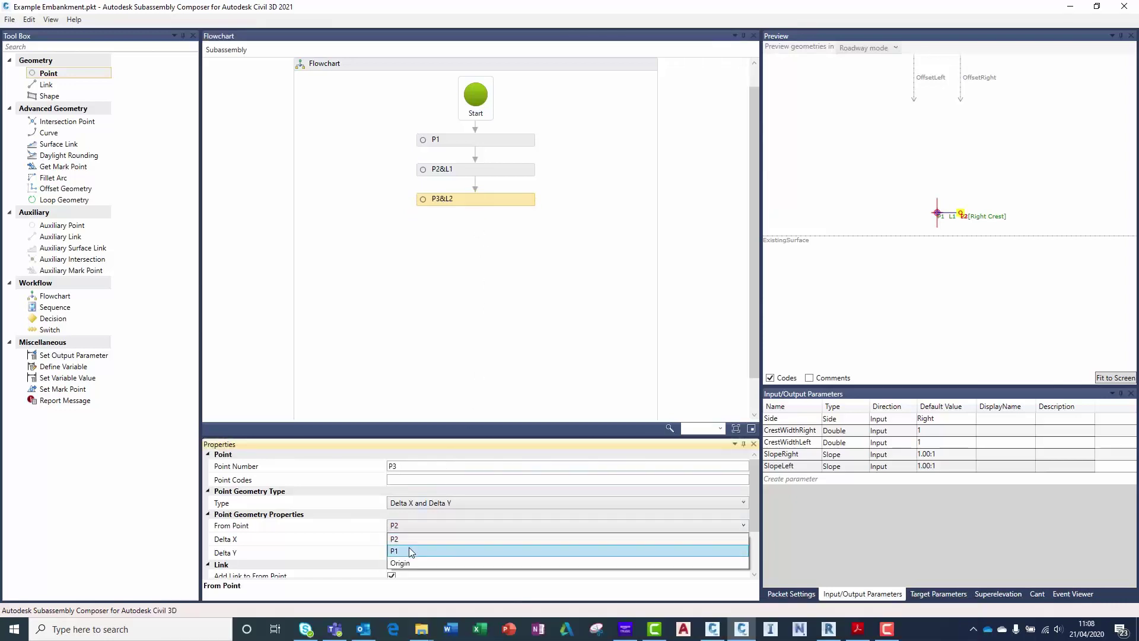
click(409, 550)
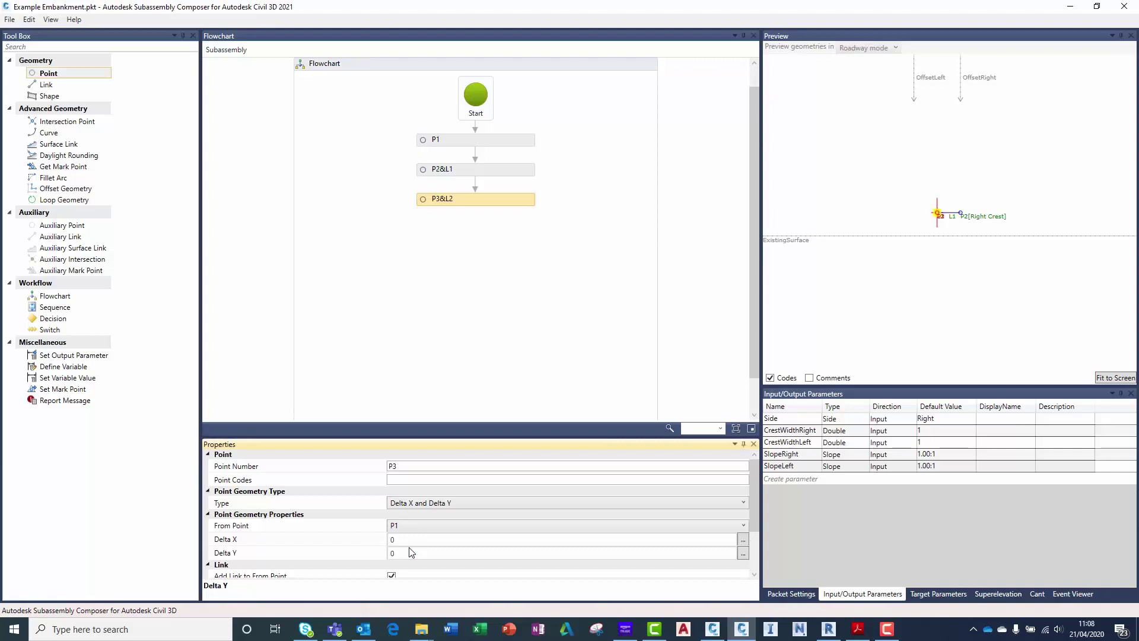
click(423, 504)
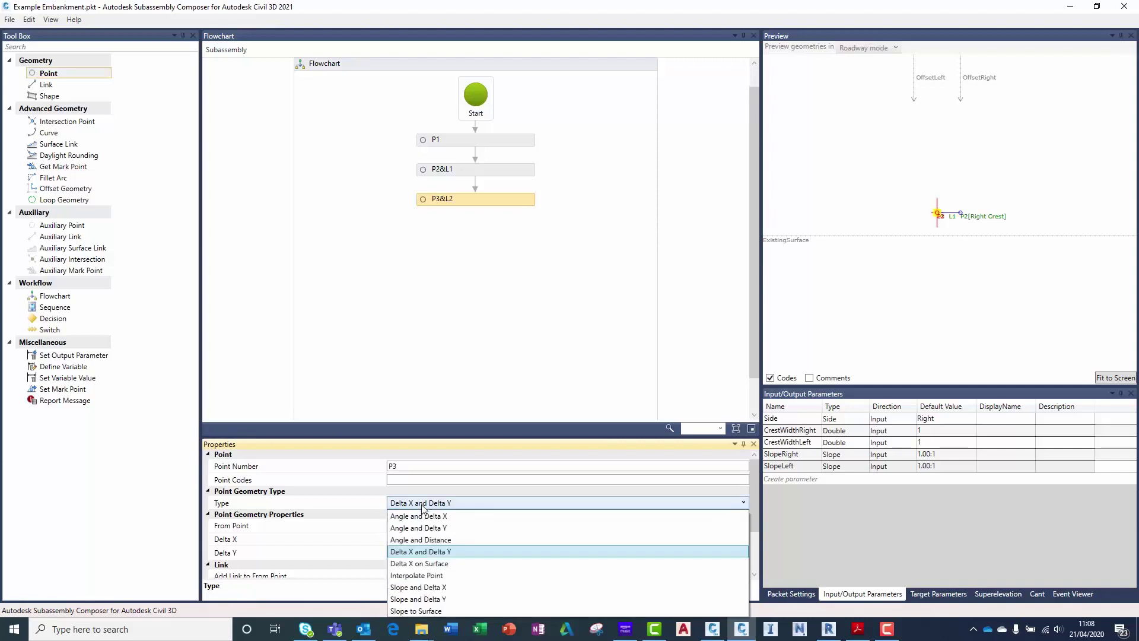
click(436, 586)
click(417, 539)
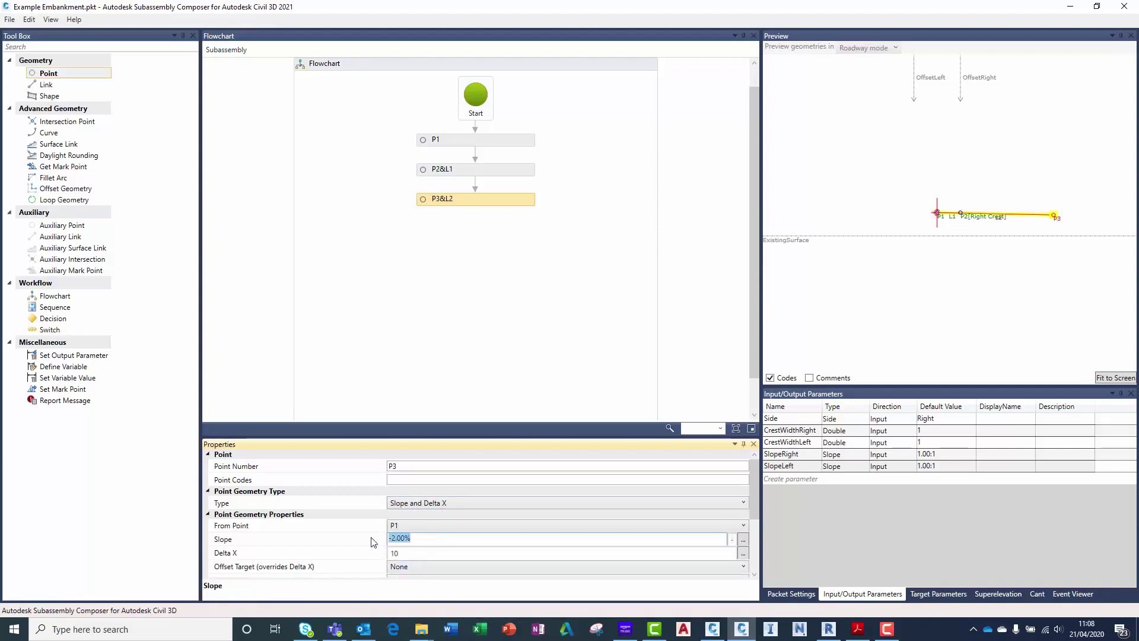
text(0)
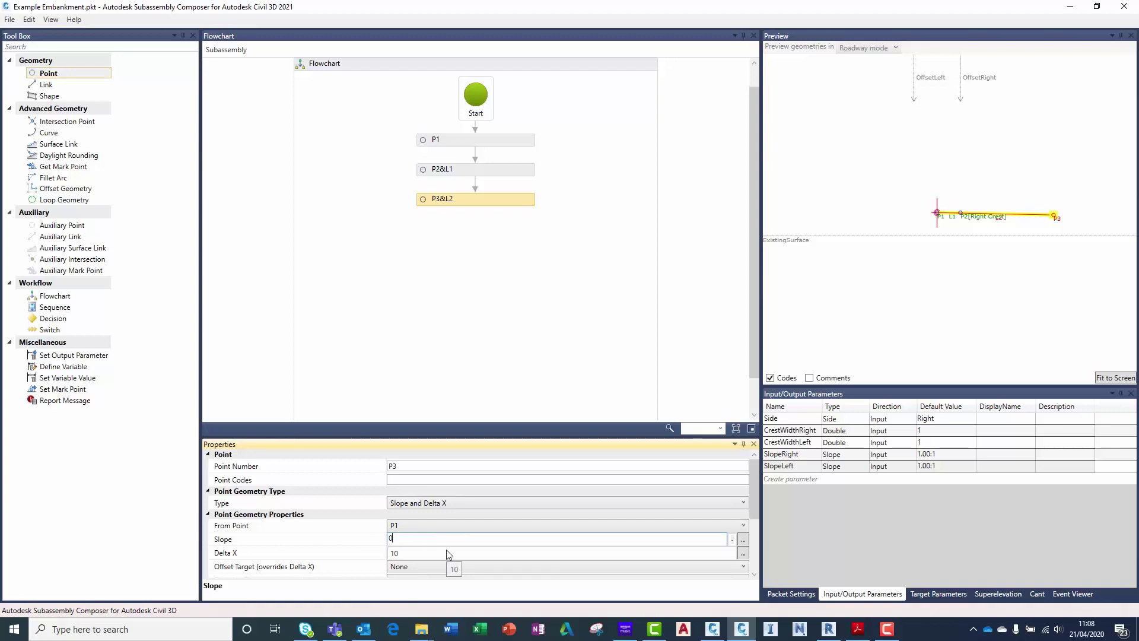
click(442, 554)
Set P3's delta X to -CrestWidthLeft with OffsetLeft as its offset target.
click(443, 553)
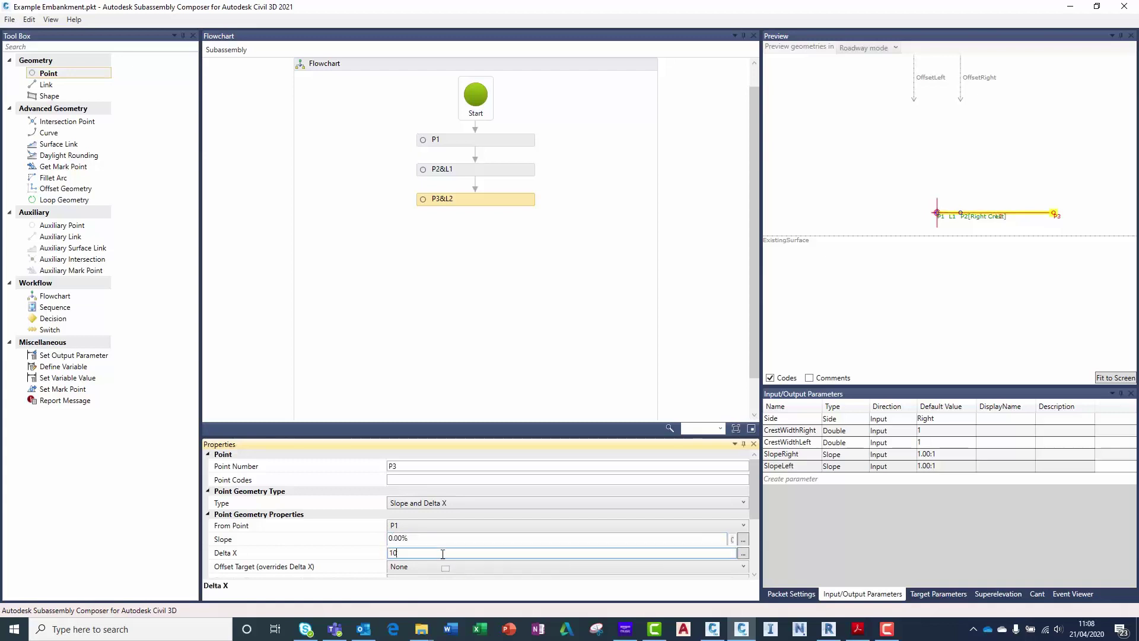
key(BackSpace)
key(BackSpace)
text(-)
click(430, 564)
click(432, 567)
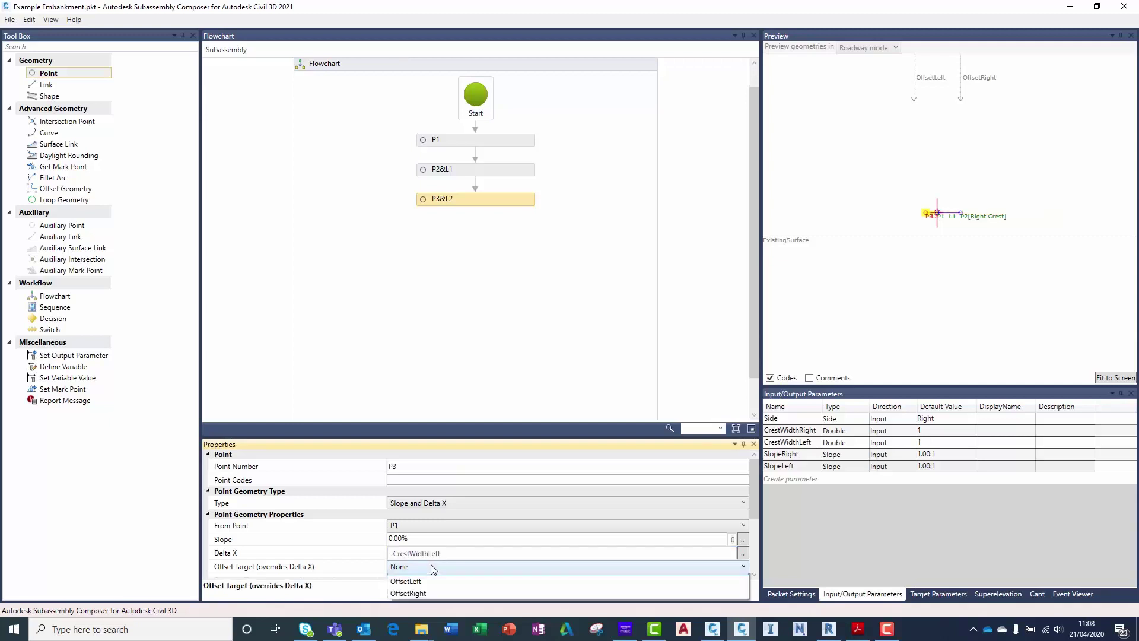
click(425, 592)
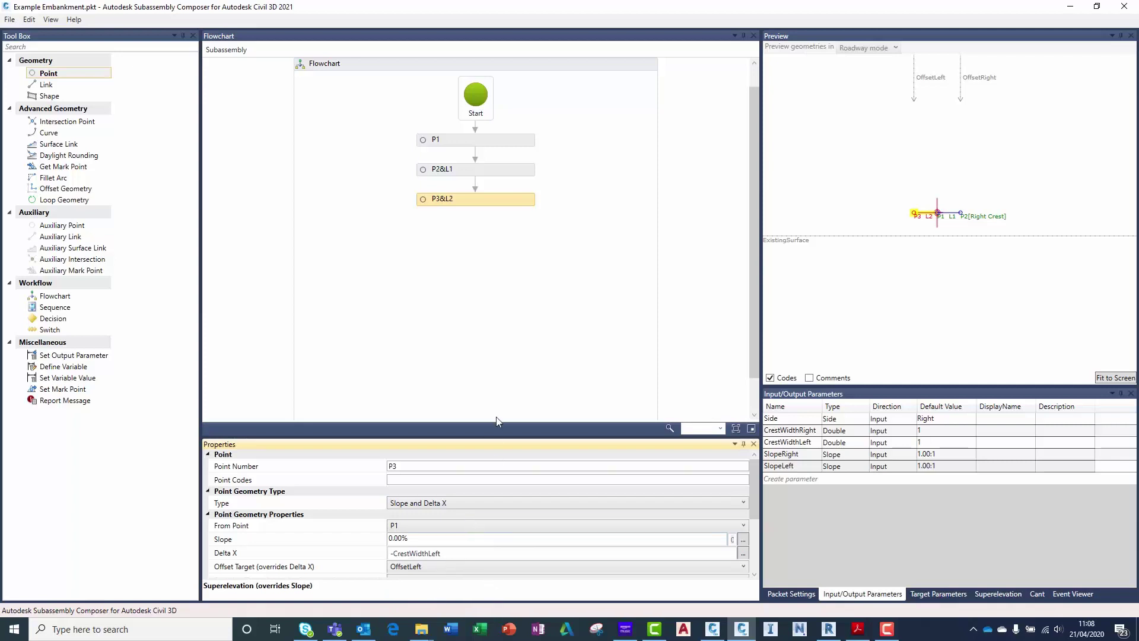
click(497, 321)
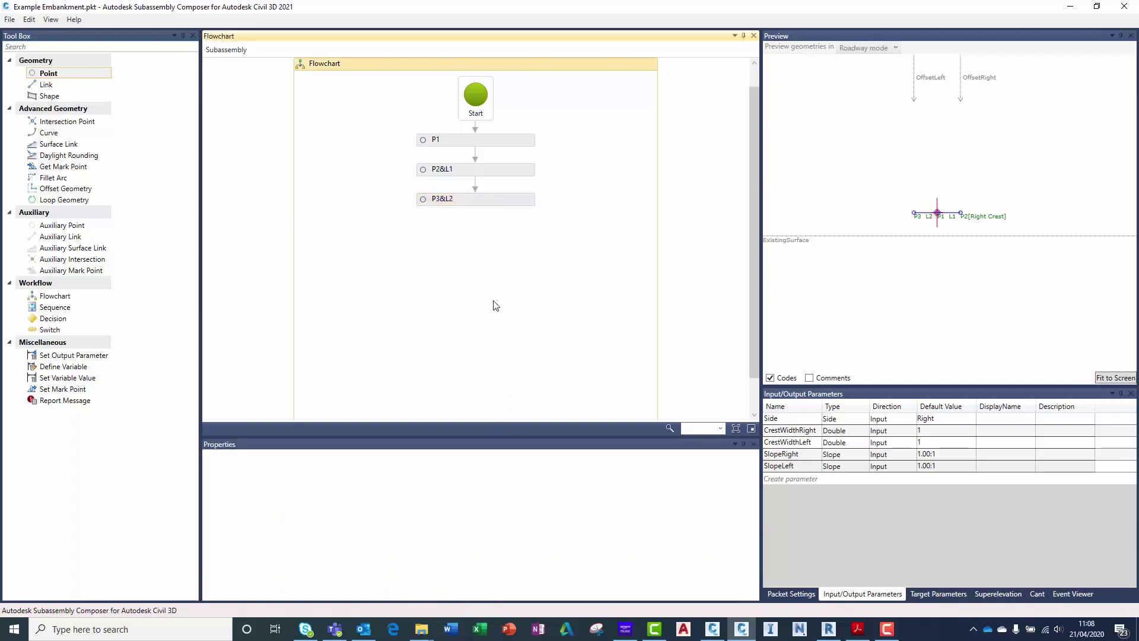
Code point P3 as 'Left Crest' and check it in the preview.
click(451, 199)
click(415, 480)
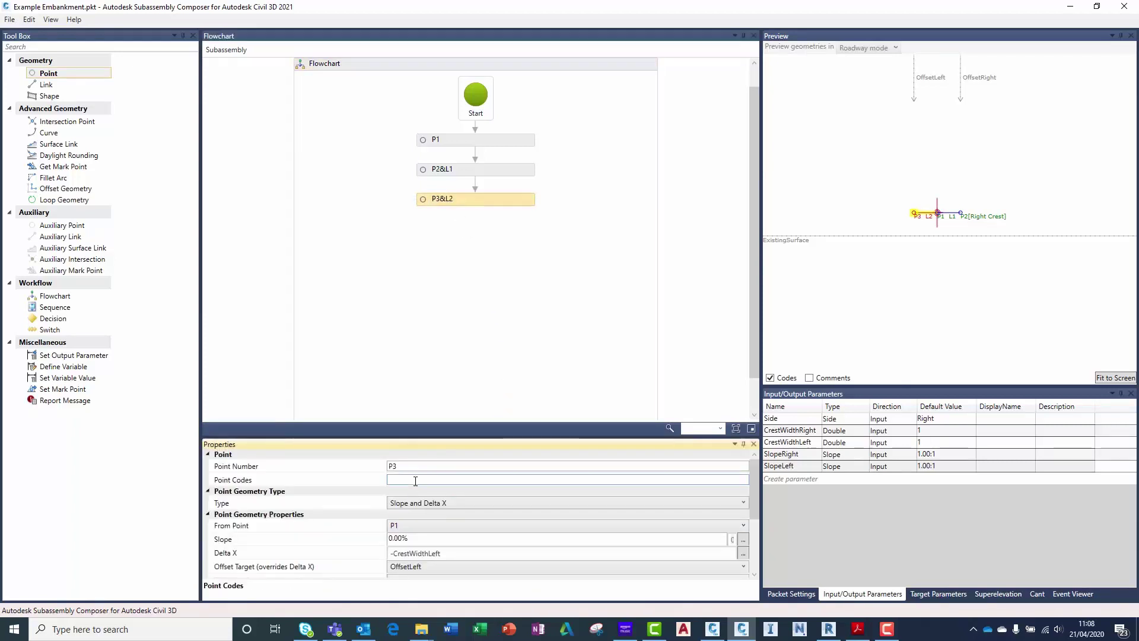
text("Left Crest)
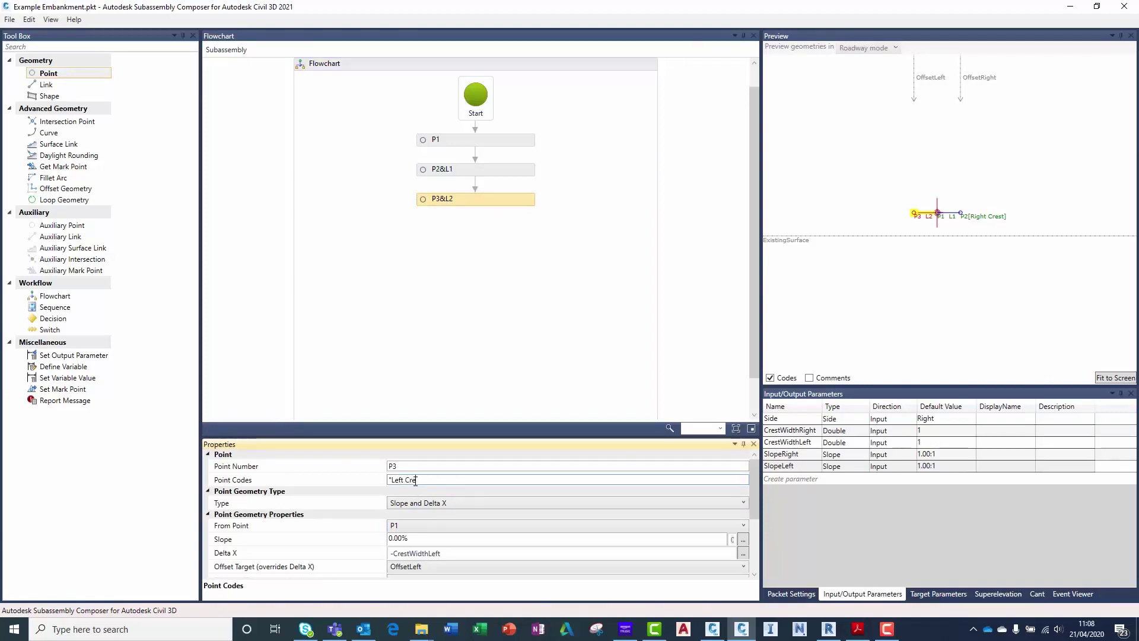
click(464, 311)
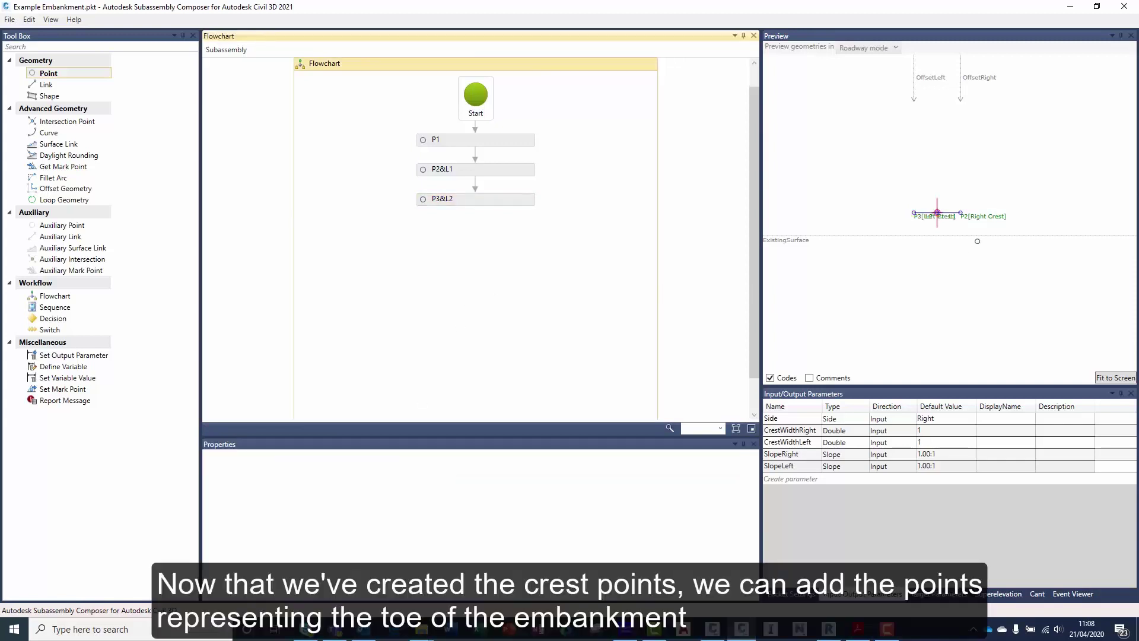
click(940, 222)
Add point P4 from P2 as a Slope to Surface point.
scroll(940, 221, up, 3)
scroll(941, 222, up, 4)
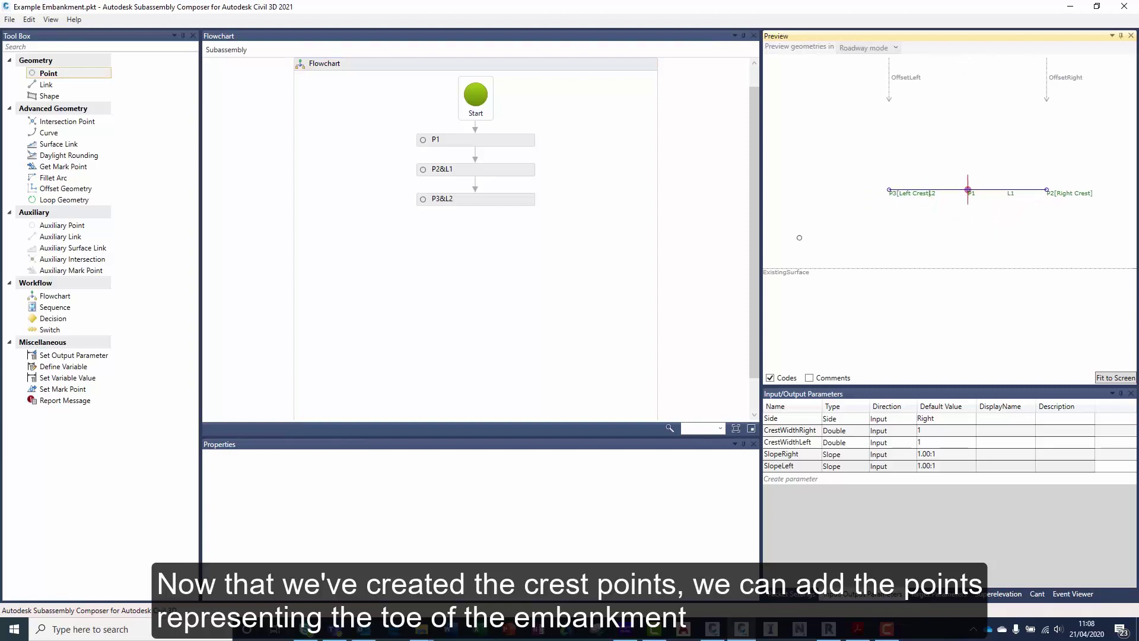
drag(50, 74, 482, 251)
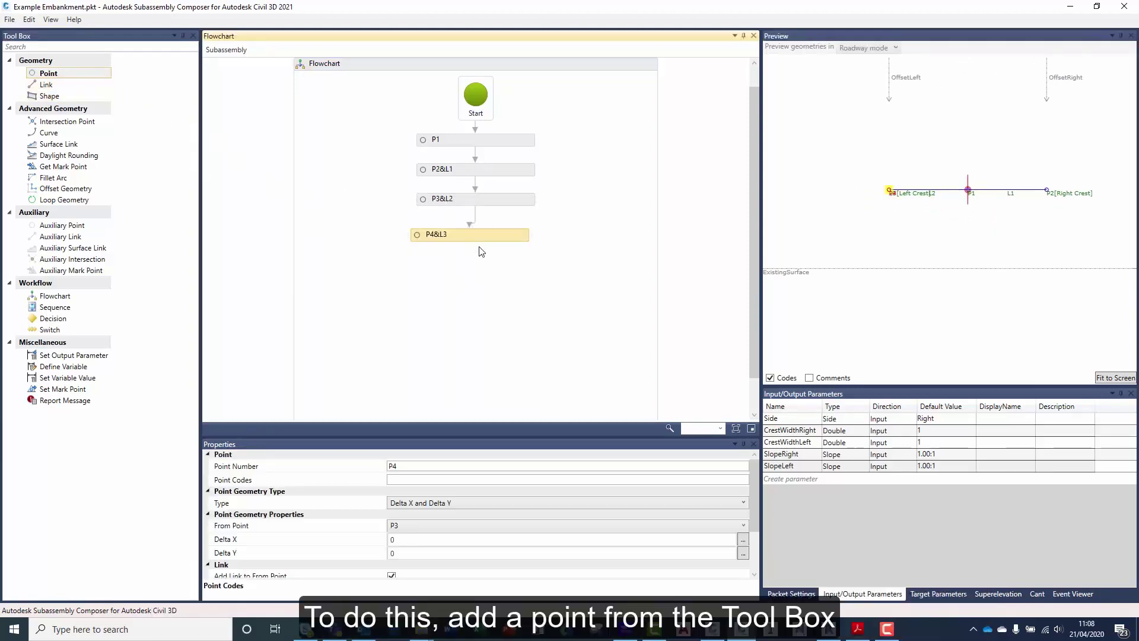
click(423, 525)
click(414, 550)
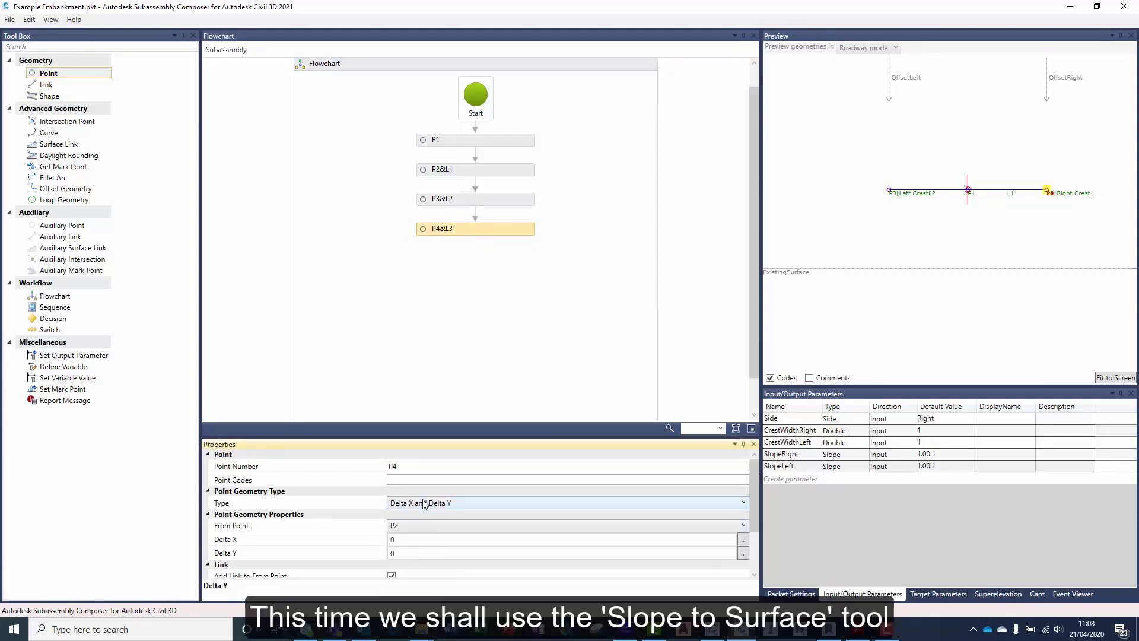
click(424, 503)
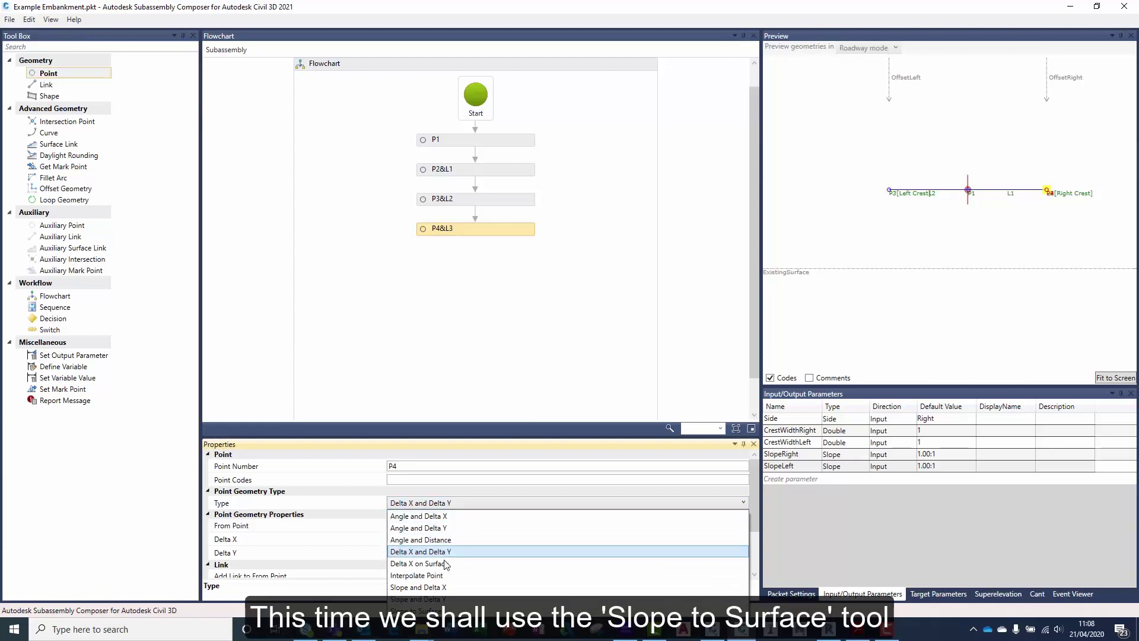
click(426, 610)
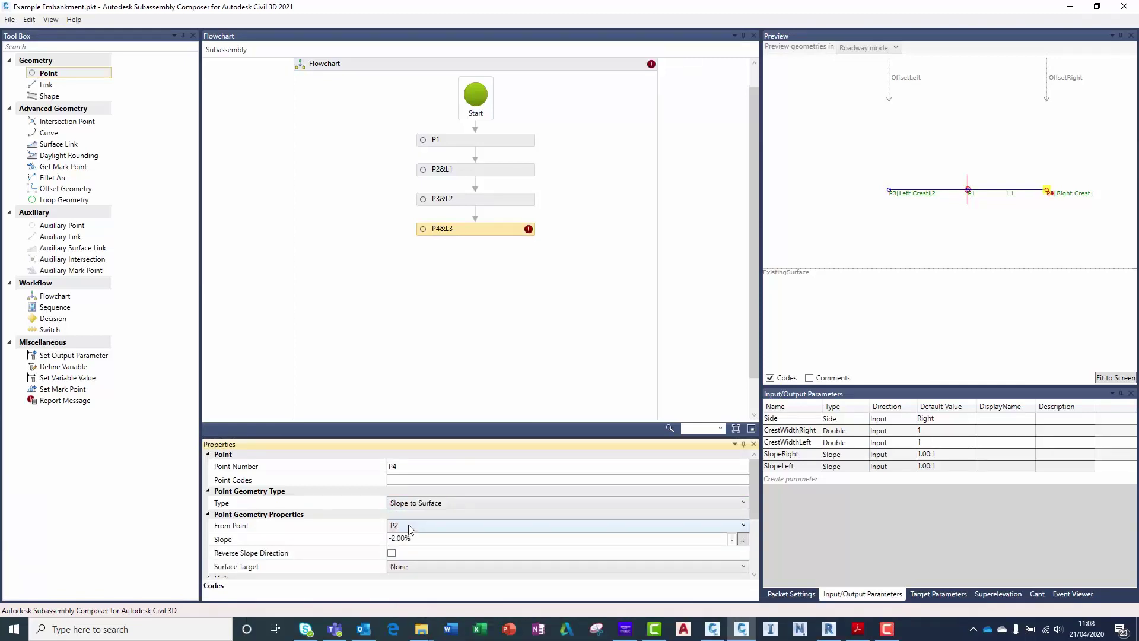
Give P4 slope -SlopeRight down to the ExistingSurface target.
click(414, 539)
key(BackSpace)
key(BackSpace)
key(BackSpace)
key(BackSpace)
key(BackSpace)
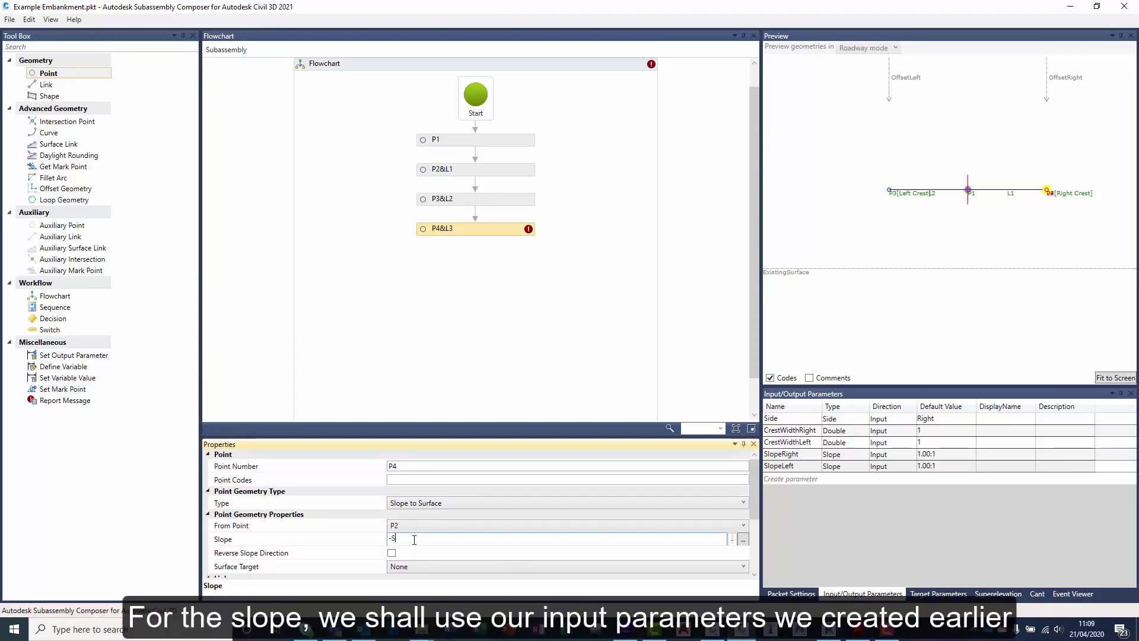
text(SlopeRight)
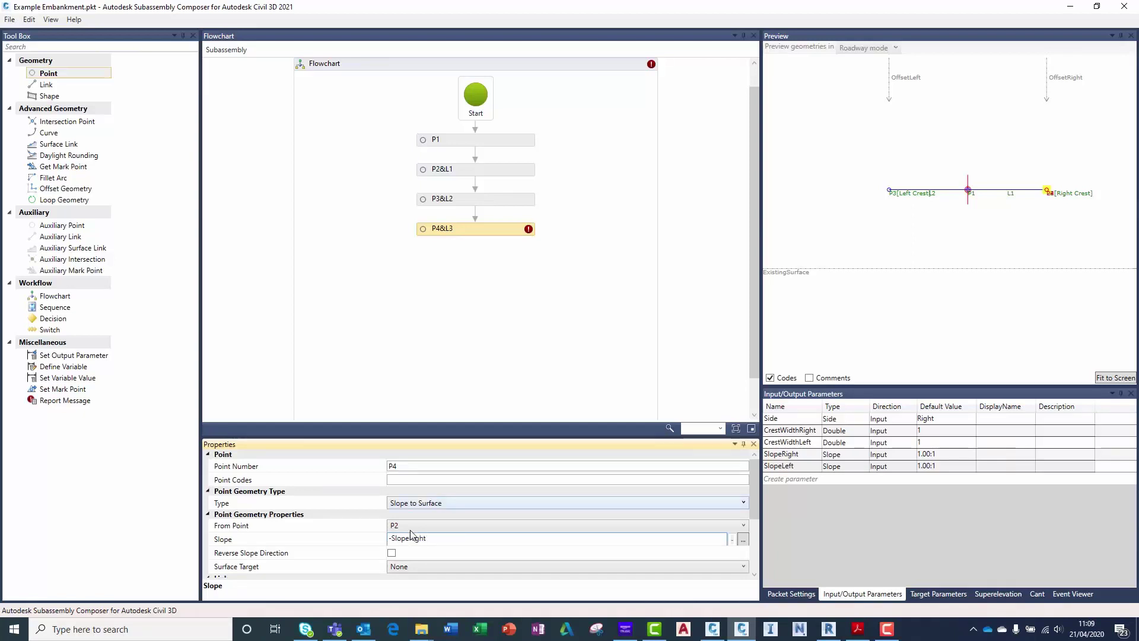
click(414, 567)
click(413, 590)
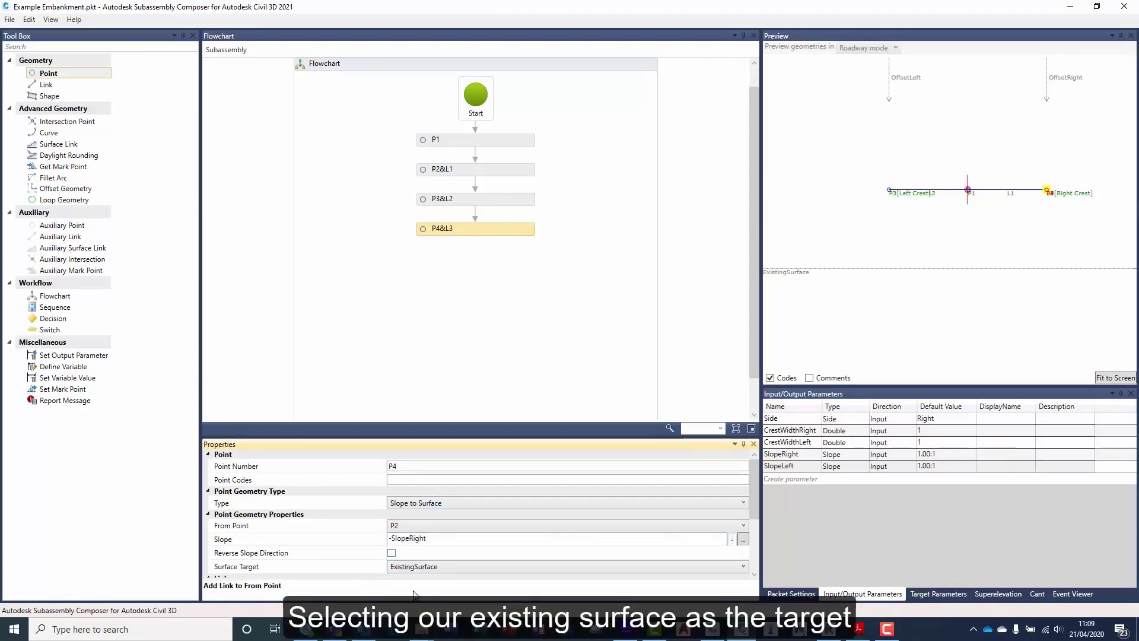
click(527, 328)
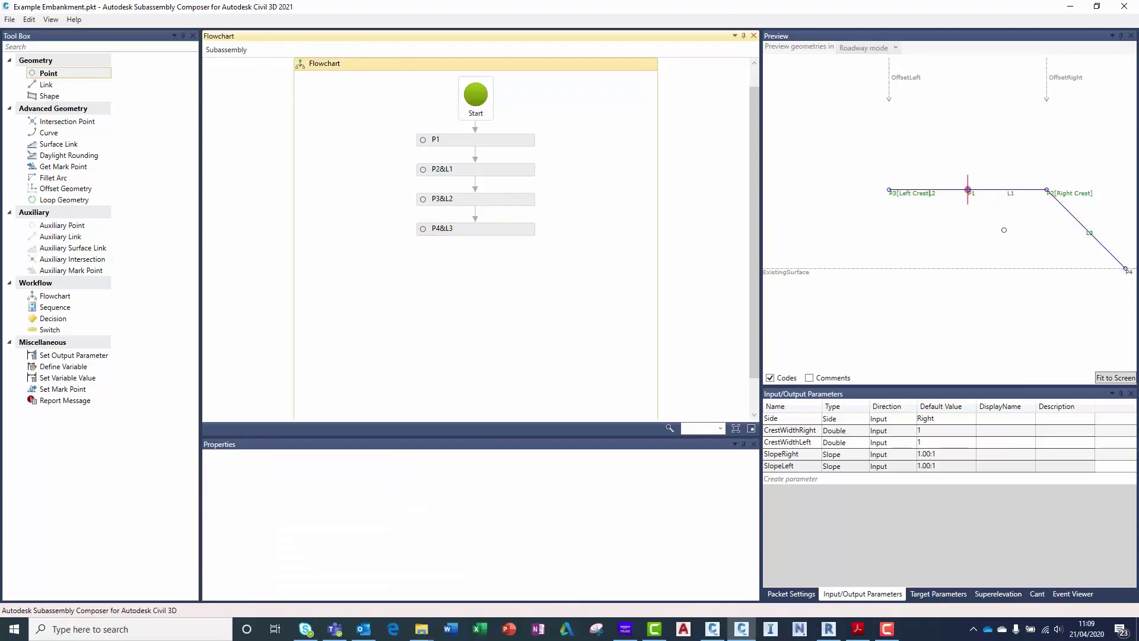
middle_drag(1049, 238, 1003, 243)
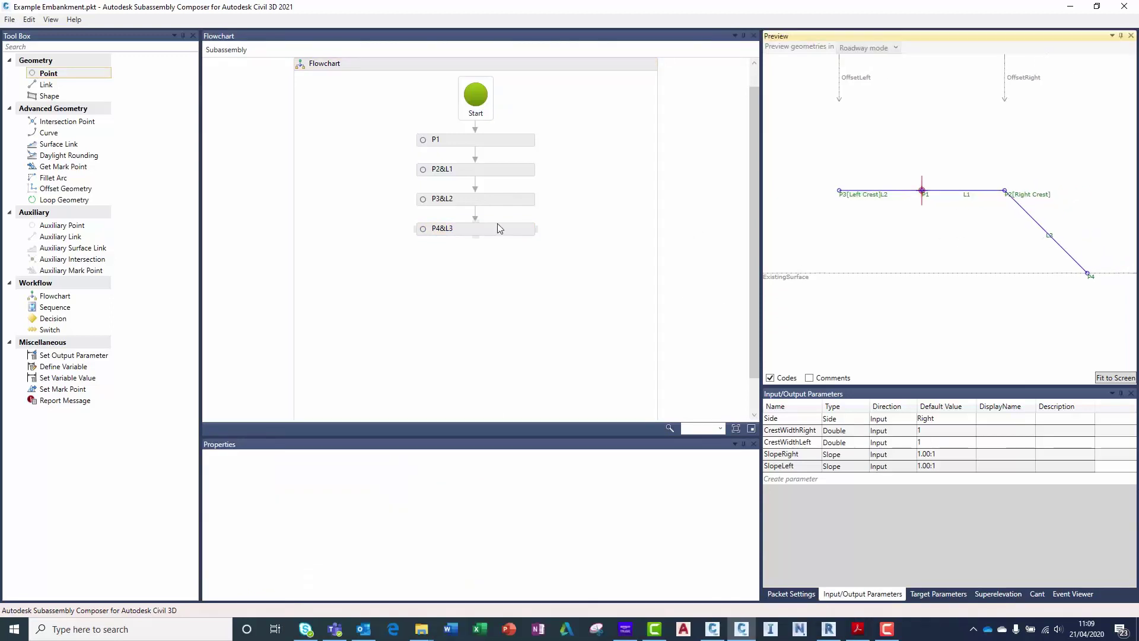
Code point P4 as 'Right Toe' and view the whole section in the preview.
click(463, 230)
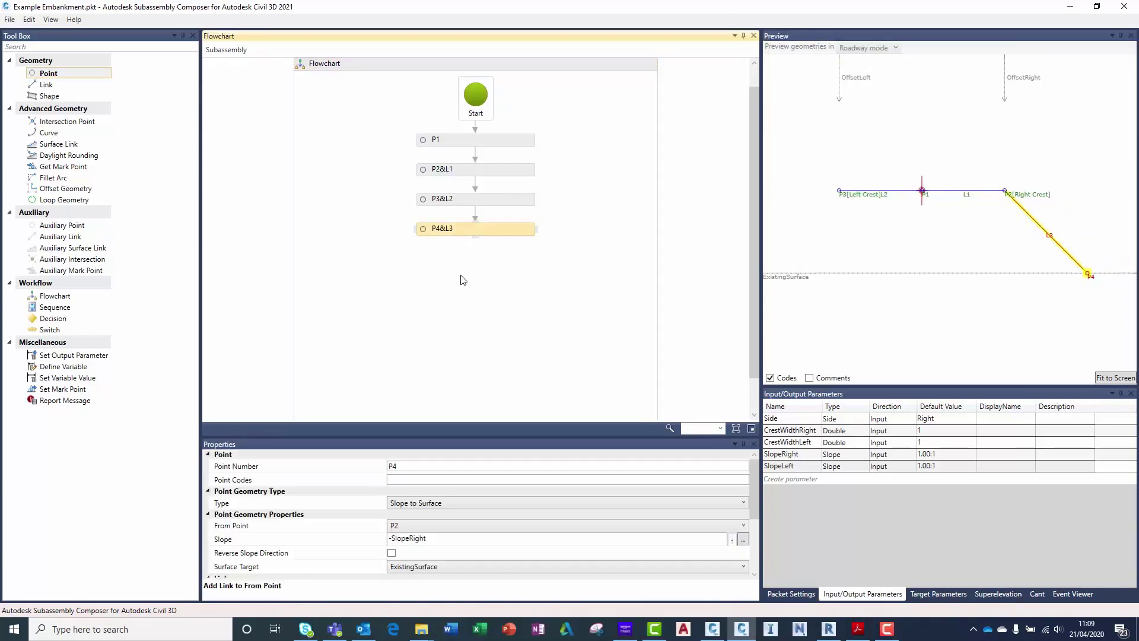
click(413, 479)
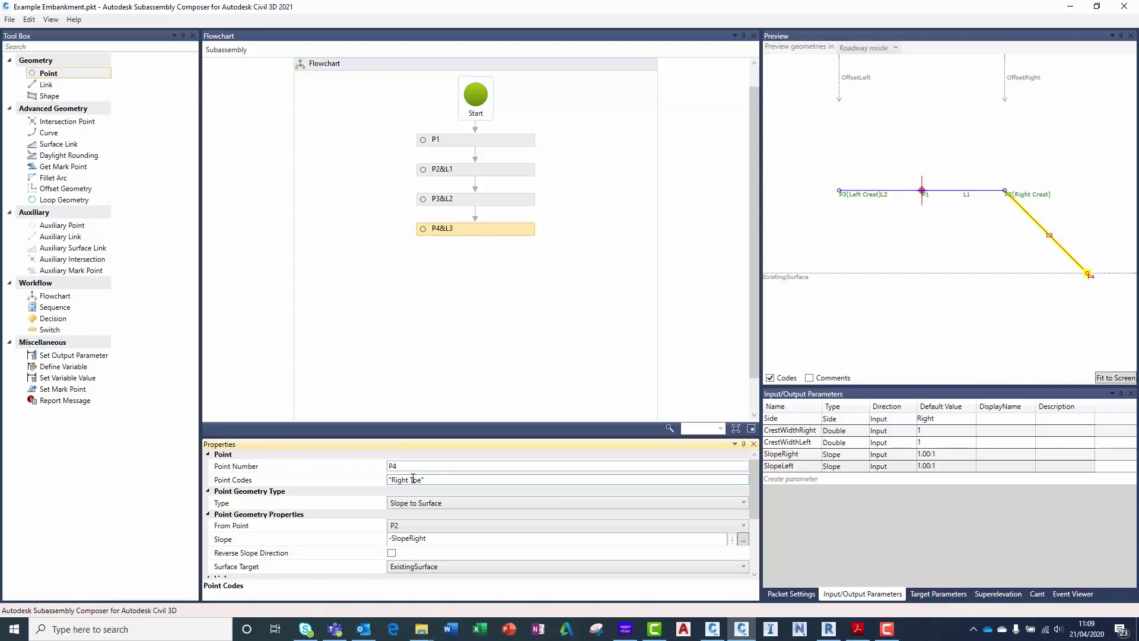
click(490, 351)
drag(840, 283, 870, 275)
scroll(871, 274, down, 2)
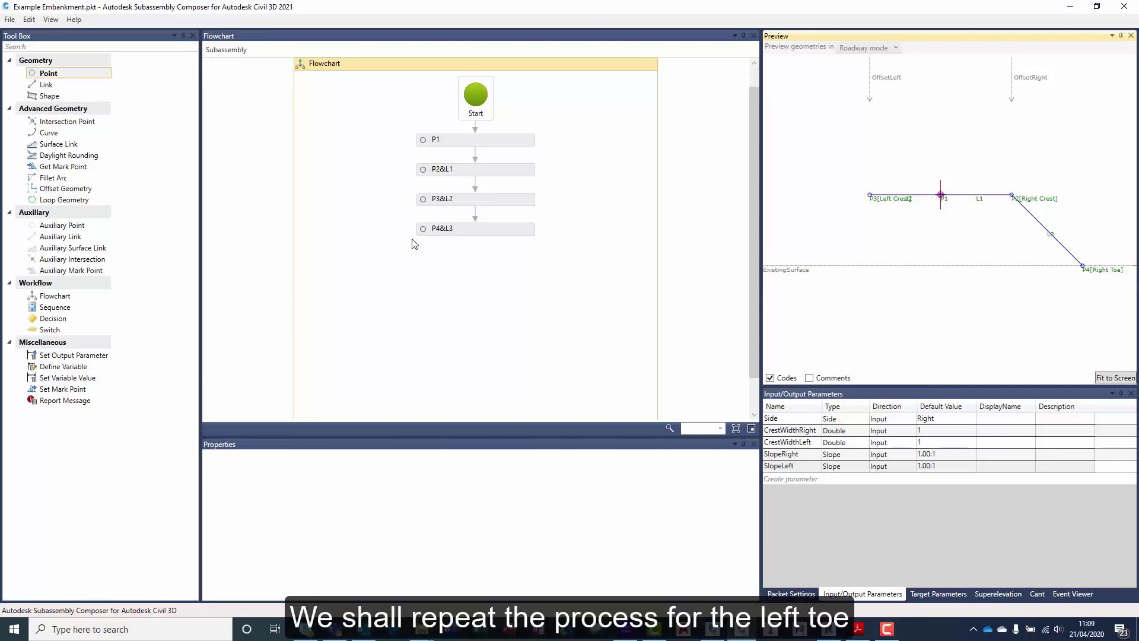
Add point P5 from P3 as a Slope to Surface point.
drag(52, 74, 466, 285)
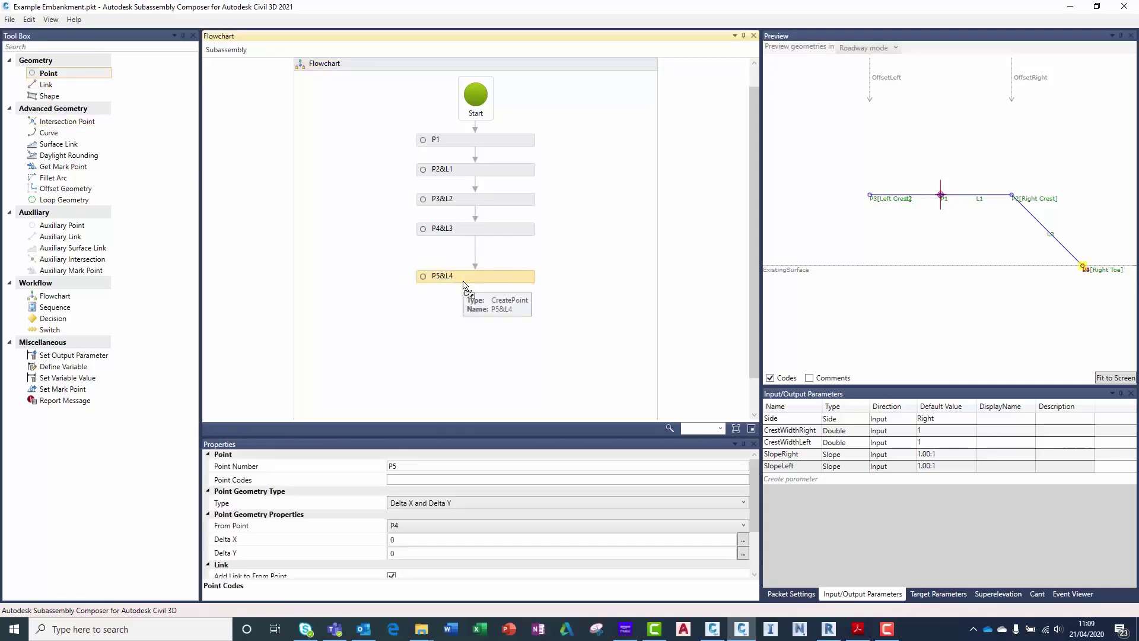
click(421, 504)
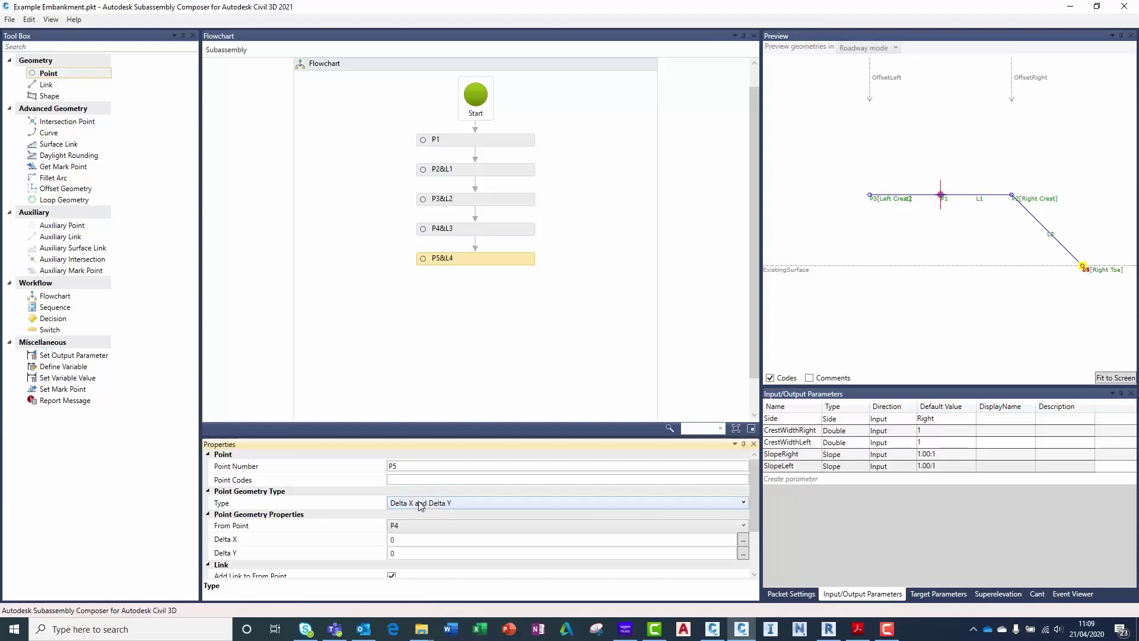
click(432, 611)
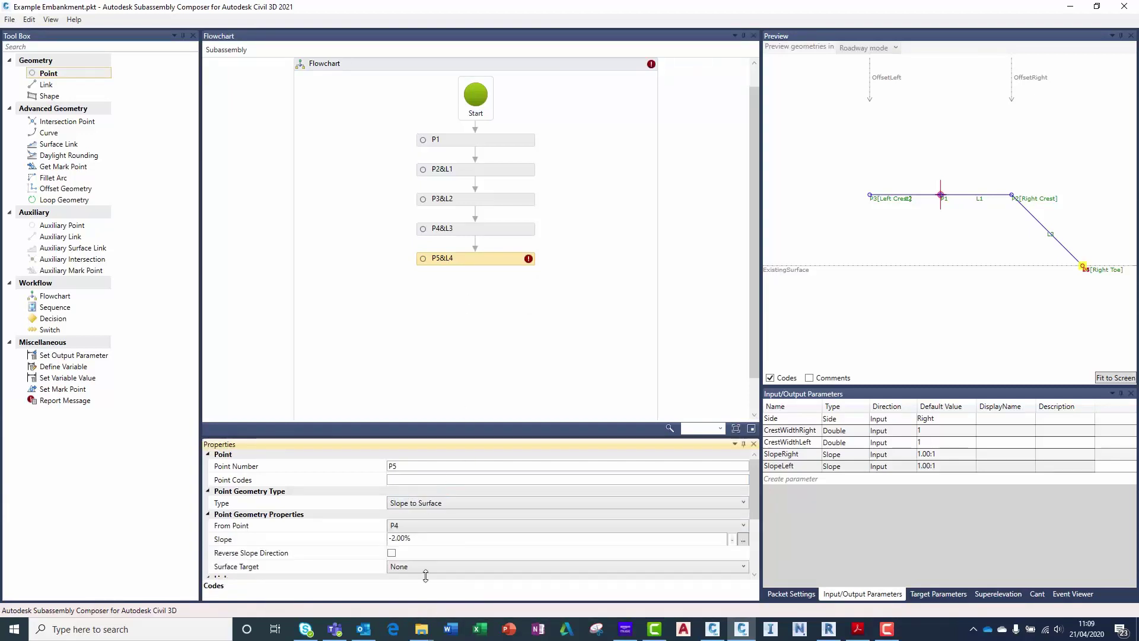
click(419, 526)
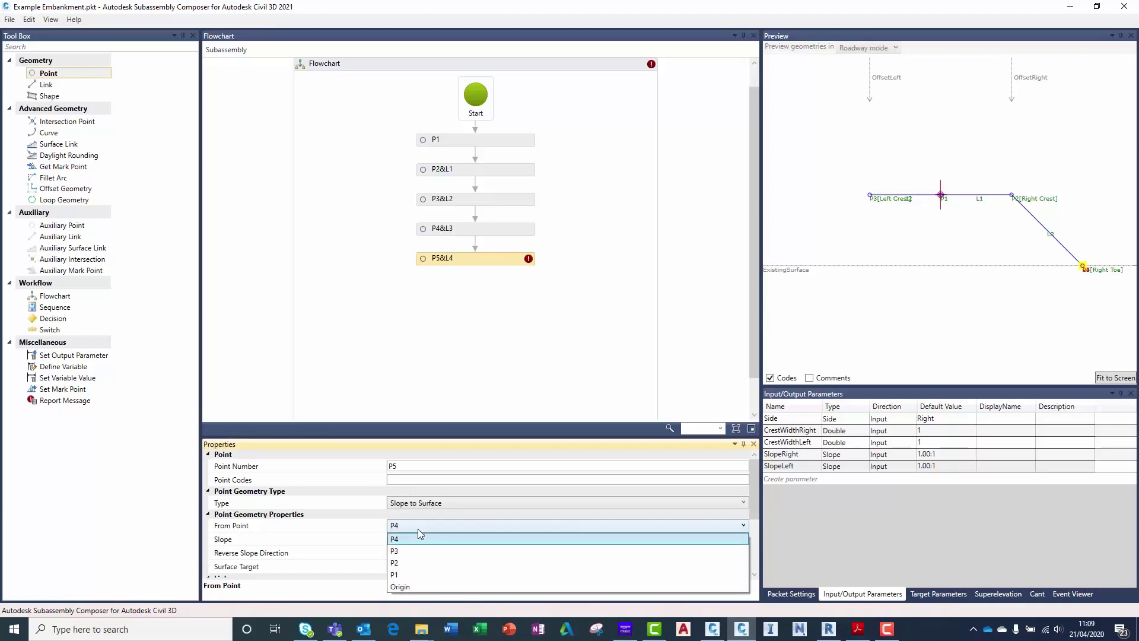
click(418, 551)
Give P5 slope -SlopeLeft to ExistingSurface, reverse the slope direction, and code it 'Left Toe'.
click(423, 539)
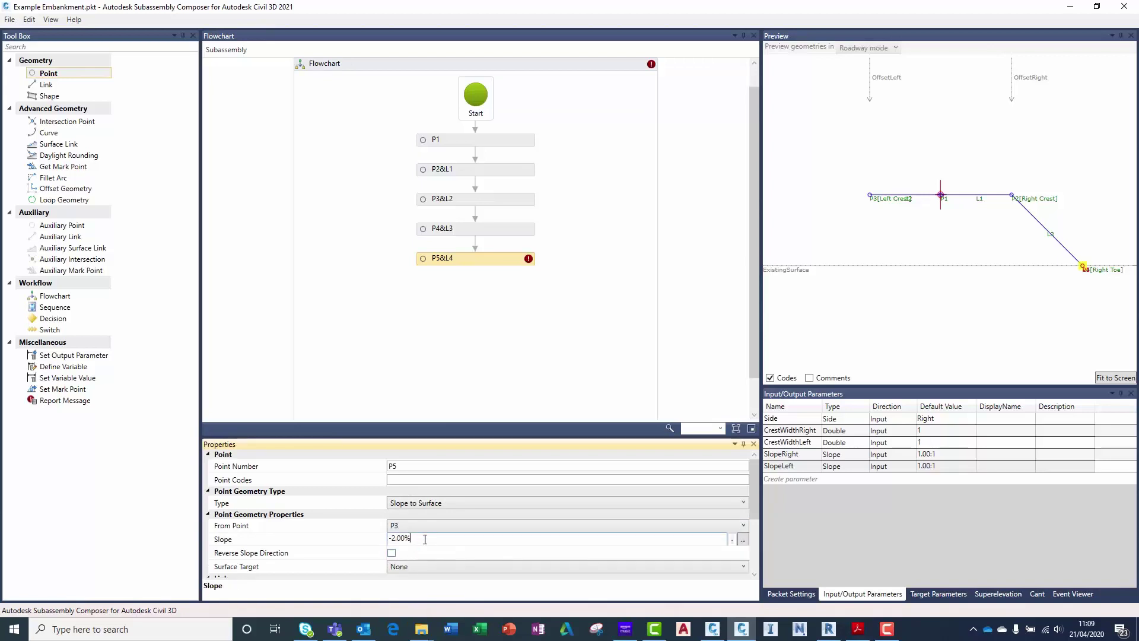
text(-)
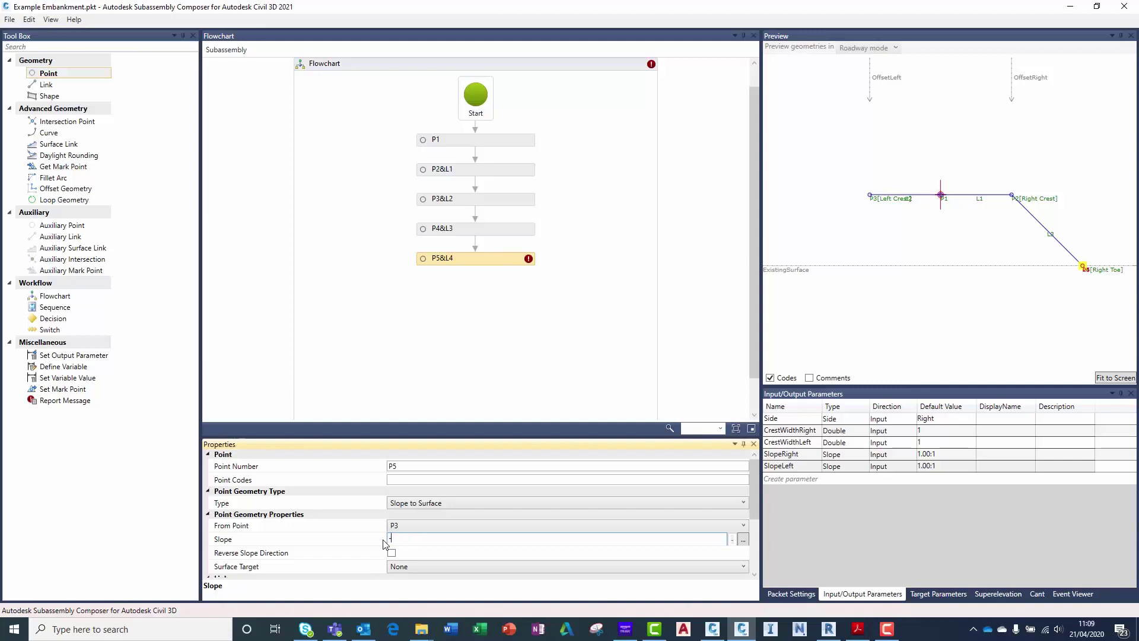
text(SlopeLeft)
click(414, 567)
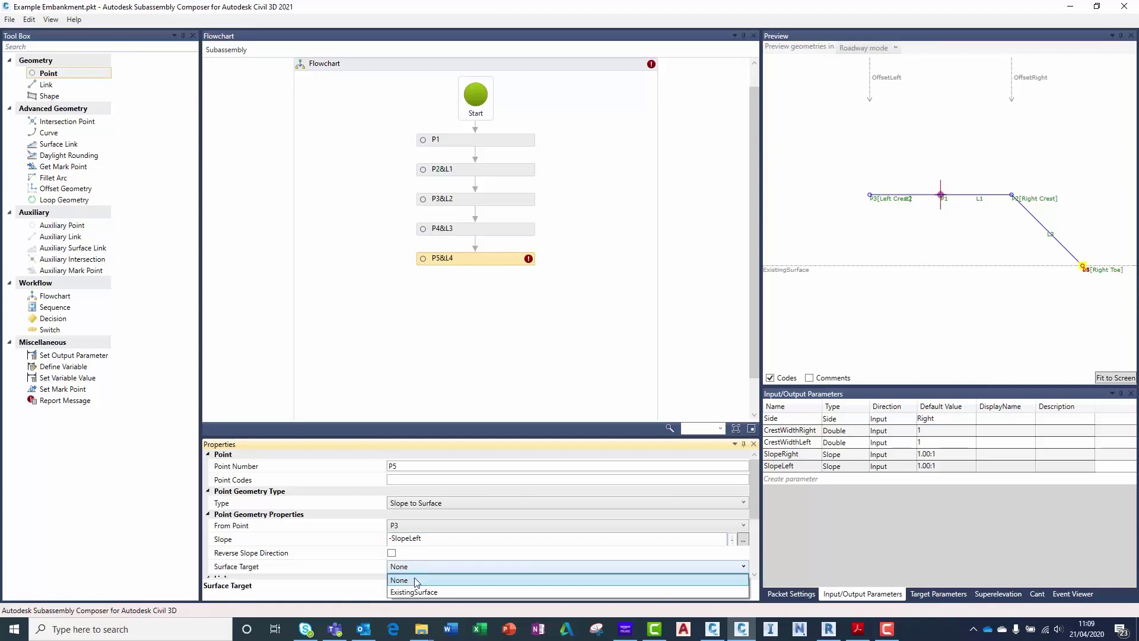
click(421, 592)
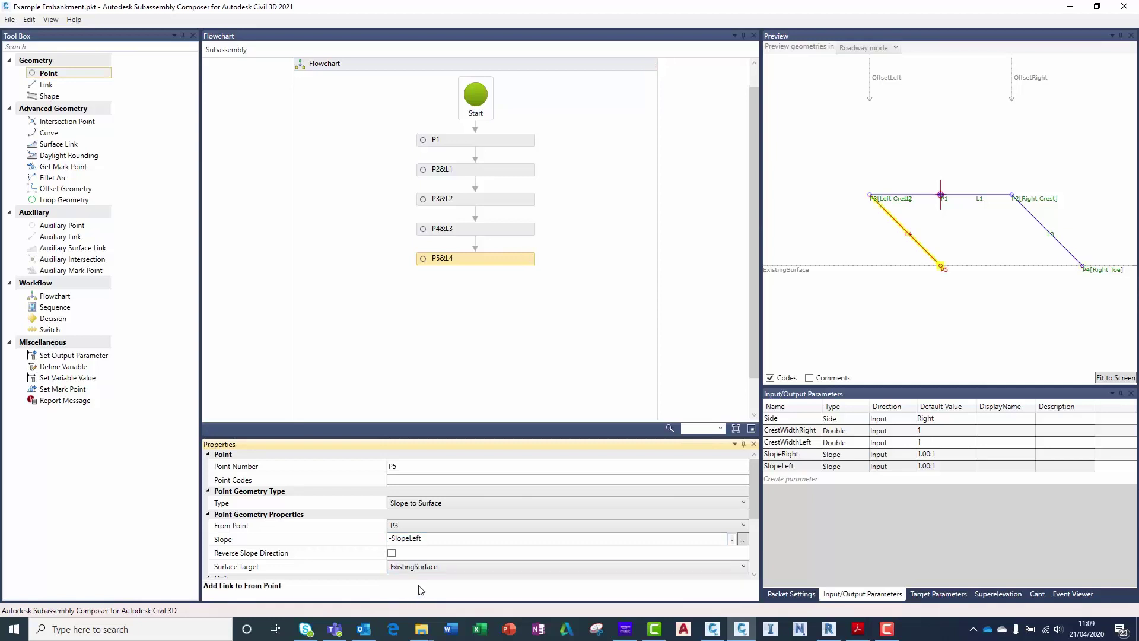
click(391, 553)
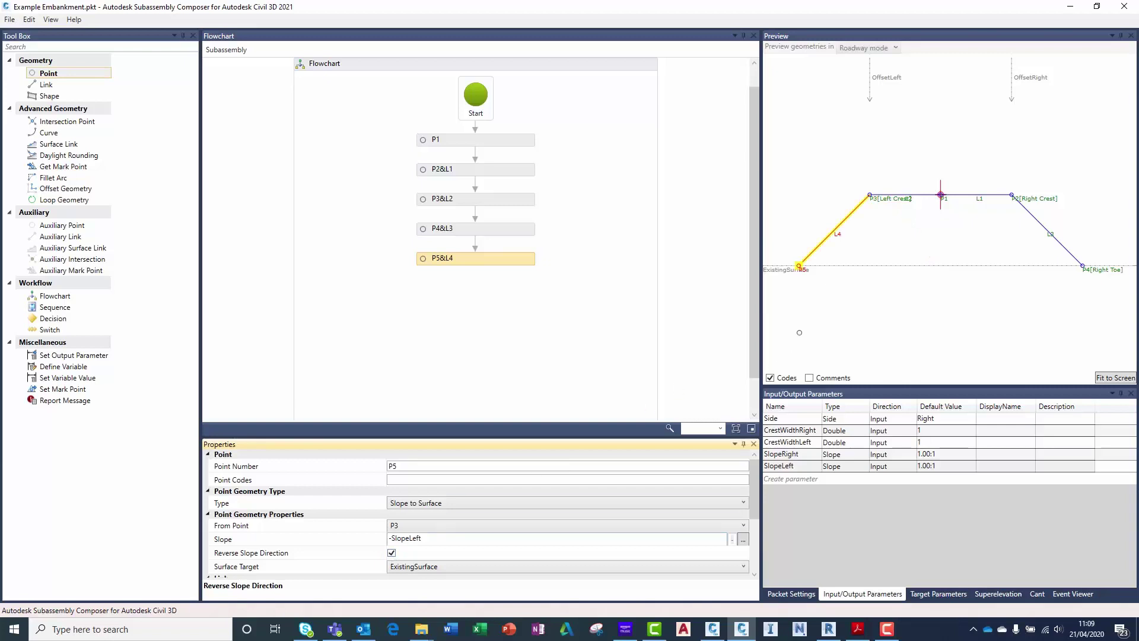
click(422, 480)
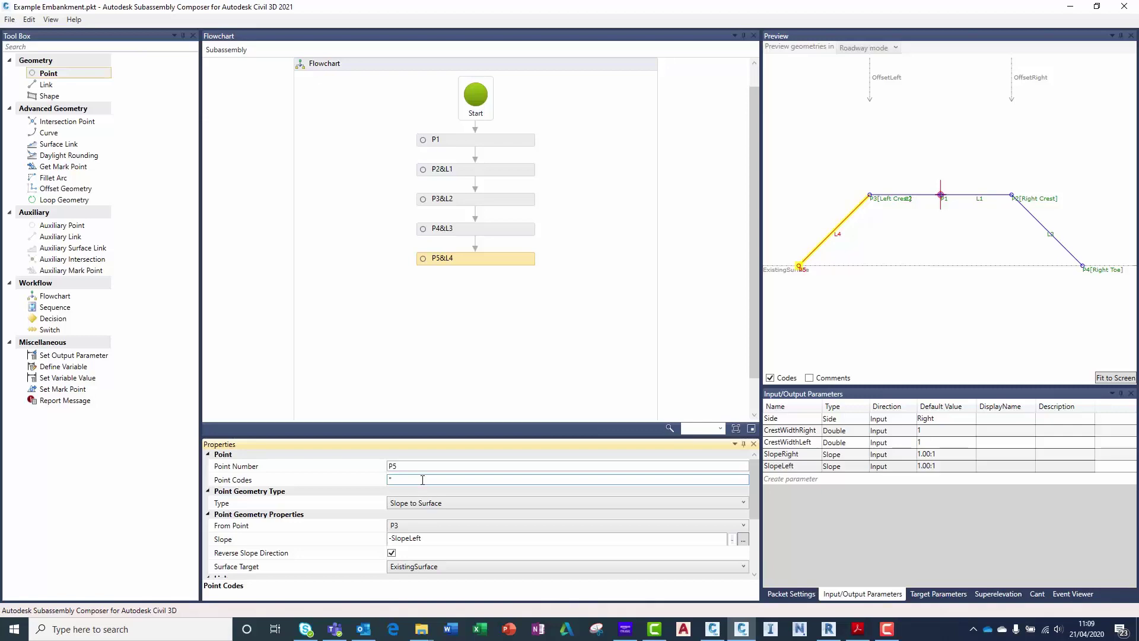
text("Left Toe)
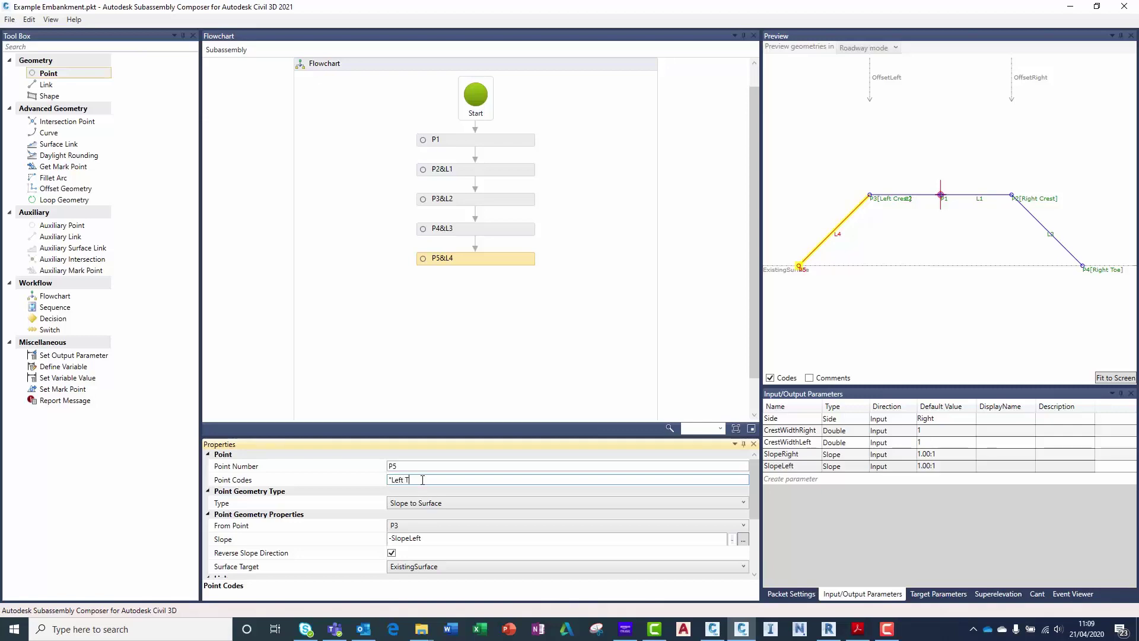
text(")
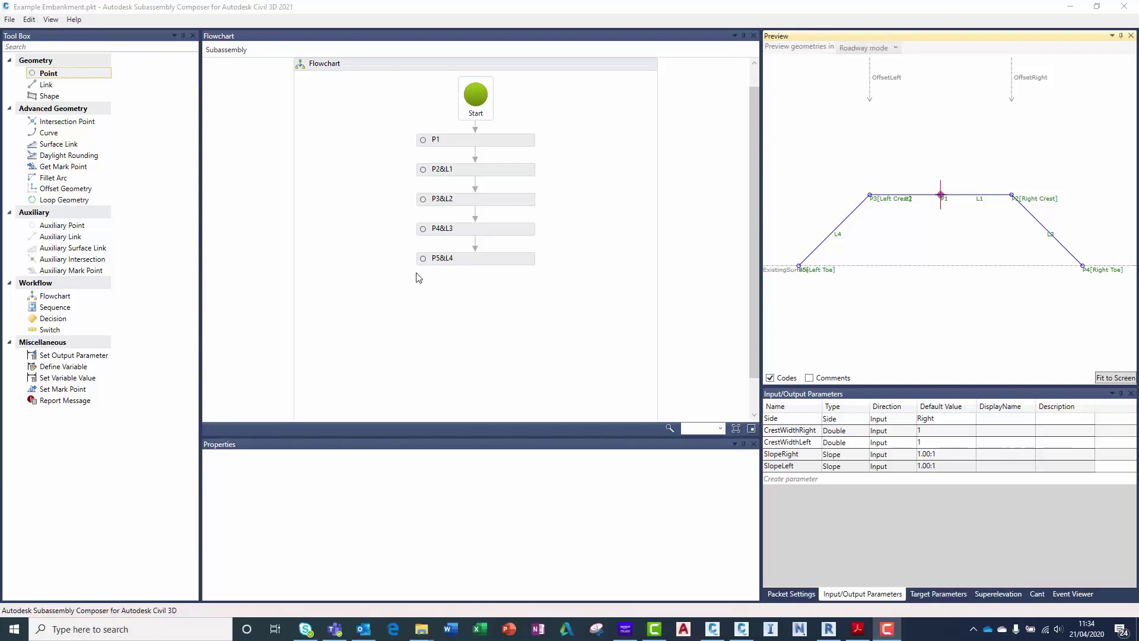
Add surface link L5 below P5&L4, targeting ExistingSurface.
click(66, 146)
drag(66, 147, 483, 298)
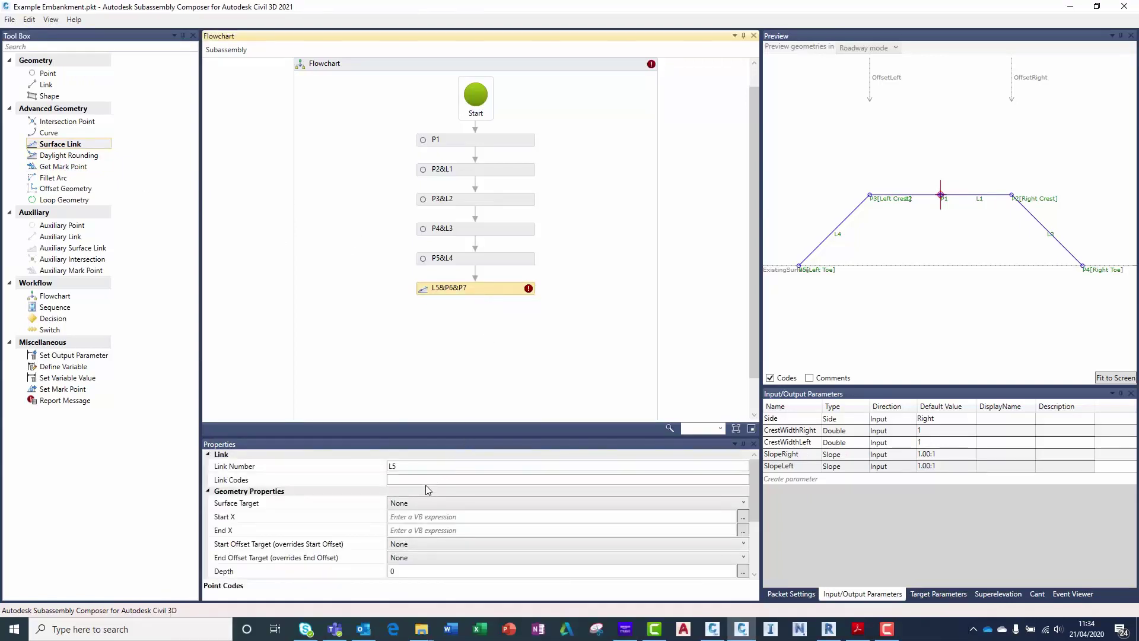
click(424, 504)
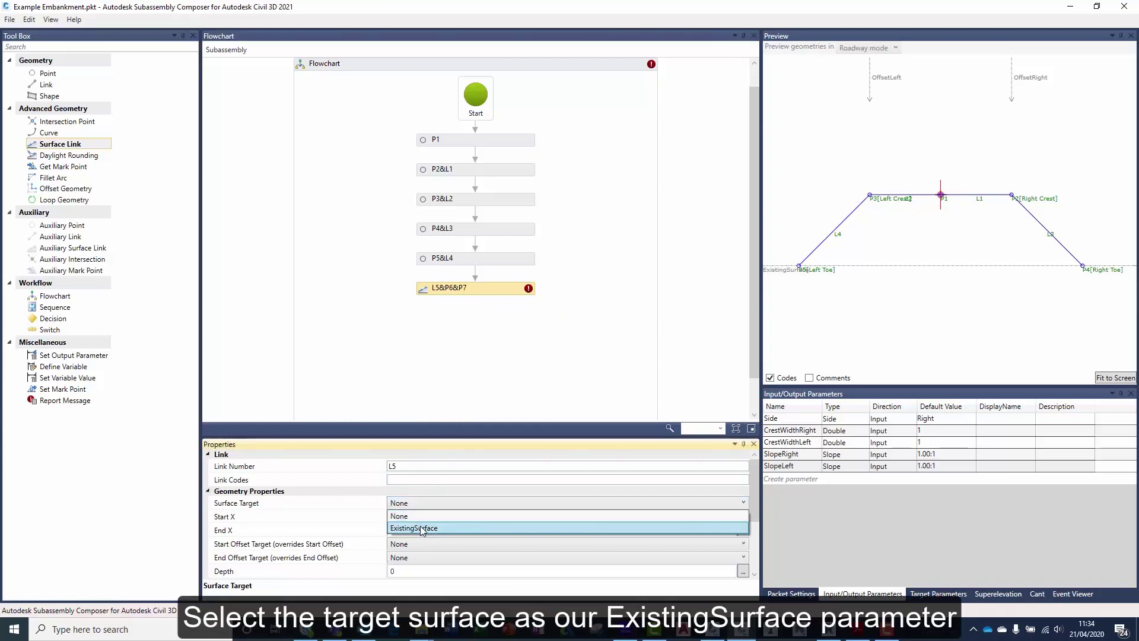
click(422, 528)
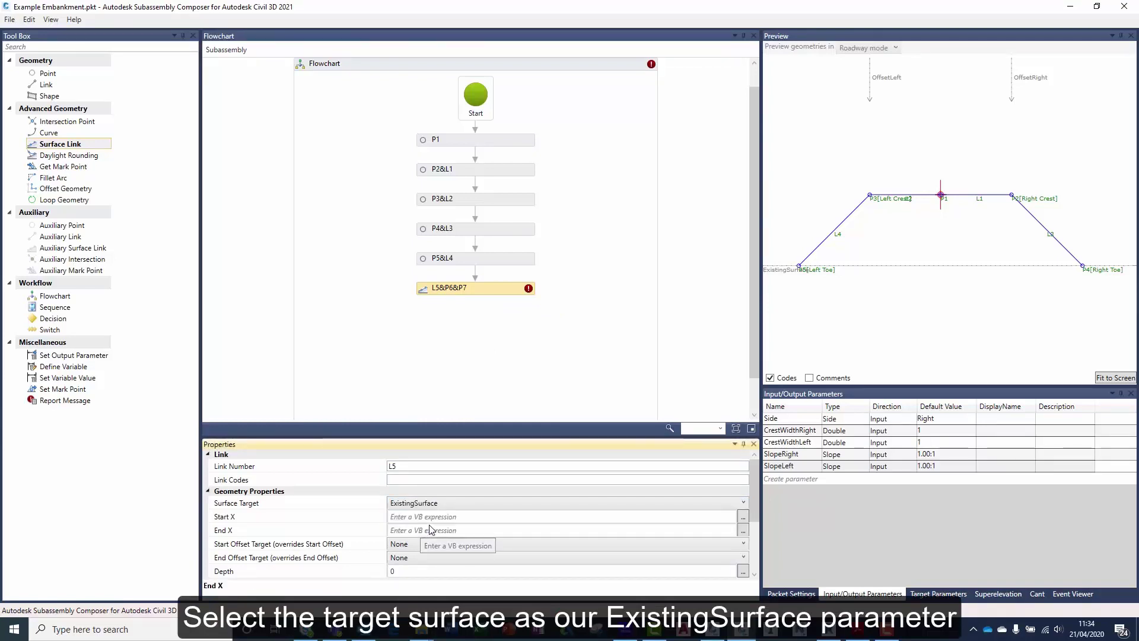
Give L5 a 0.2 depth, Start X P5.x and End X P4.x.
click(424, 570)
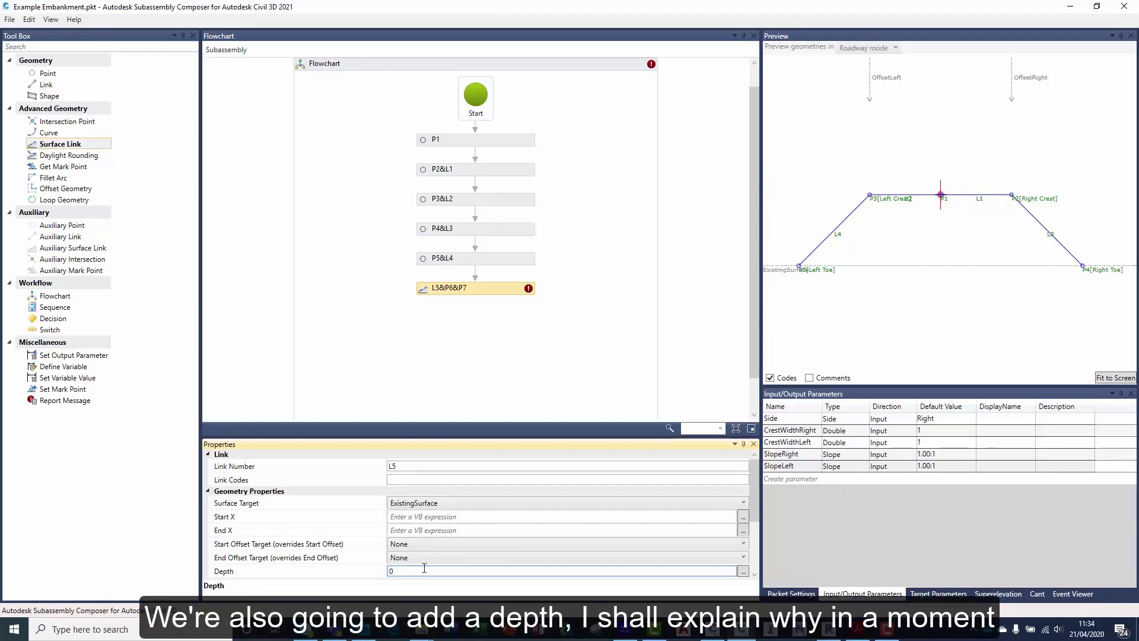
text(.2)
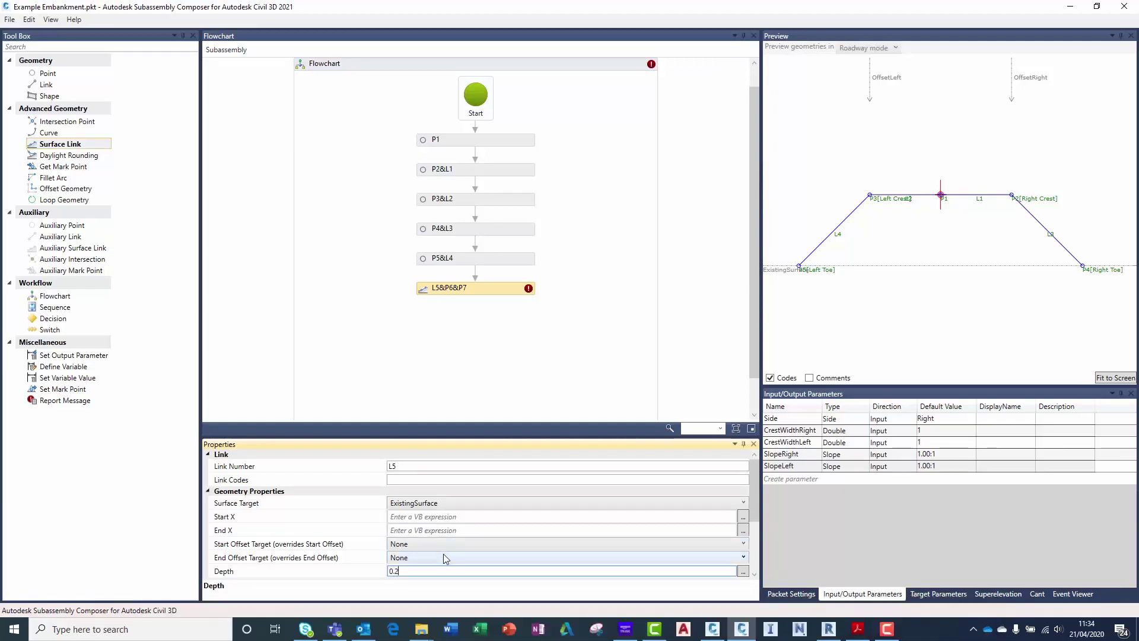
click(410, 515)
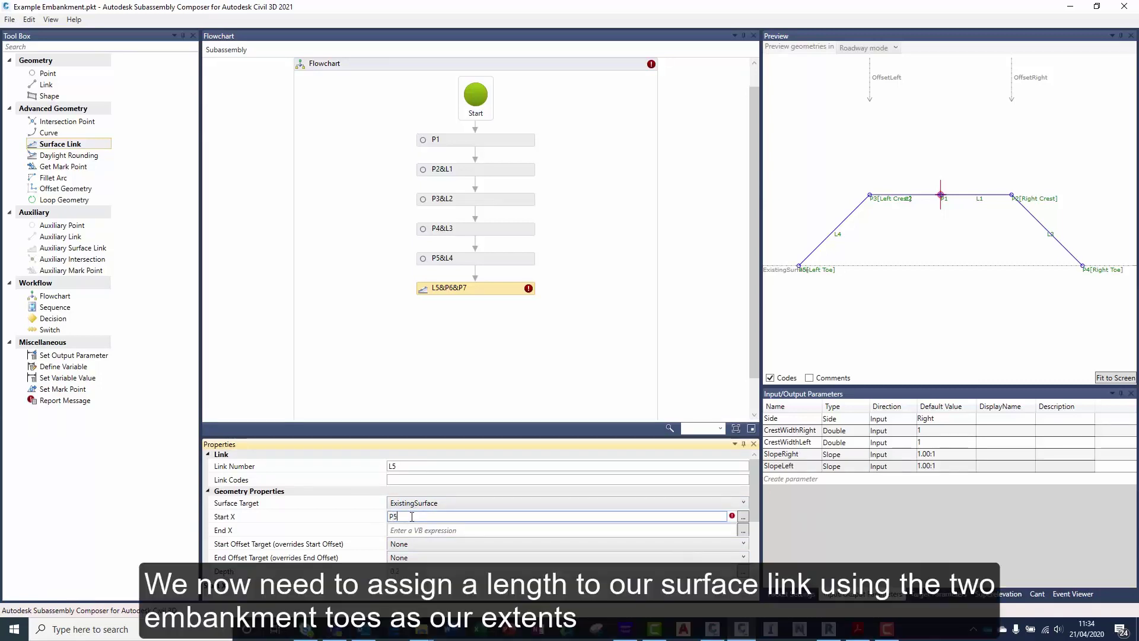
text(.x)
click(408, 531)
click(408, 530)
text(P4.x)
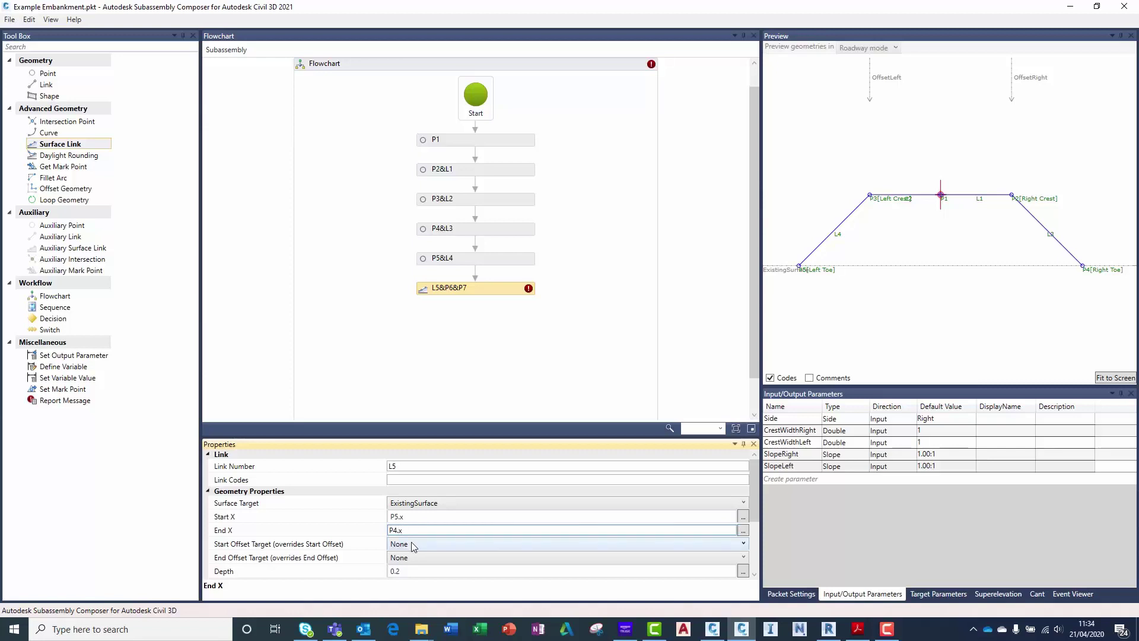
click(491, 384)
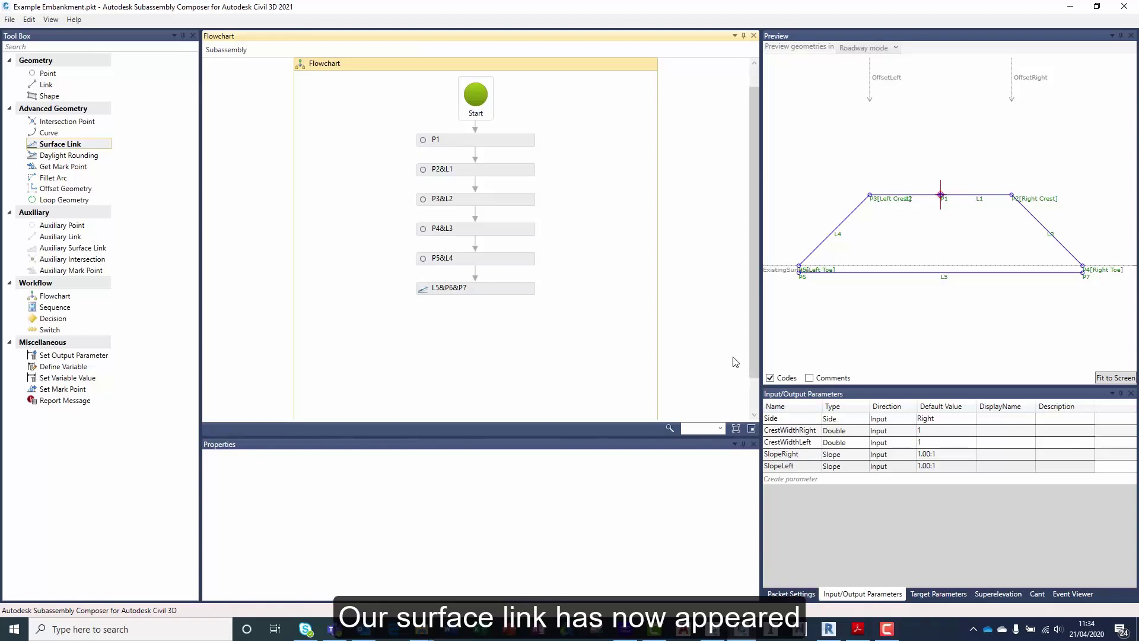
Adjust the preview and drop a new link L6 below L5&P6&P7 in the flowchart.
scroll(923, 318, up, 4)
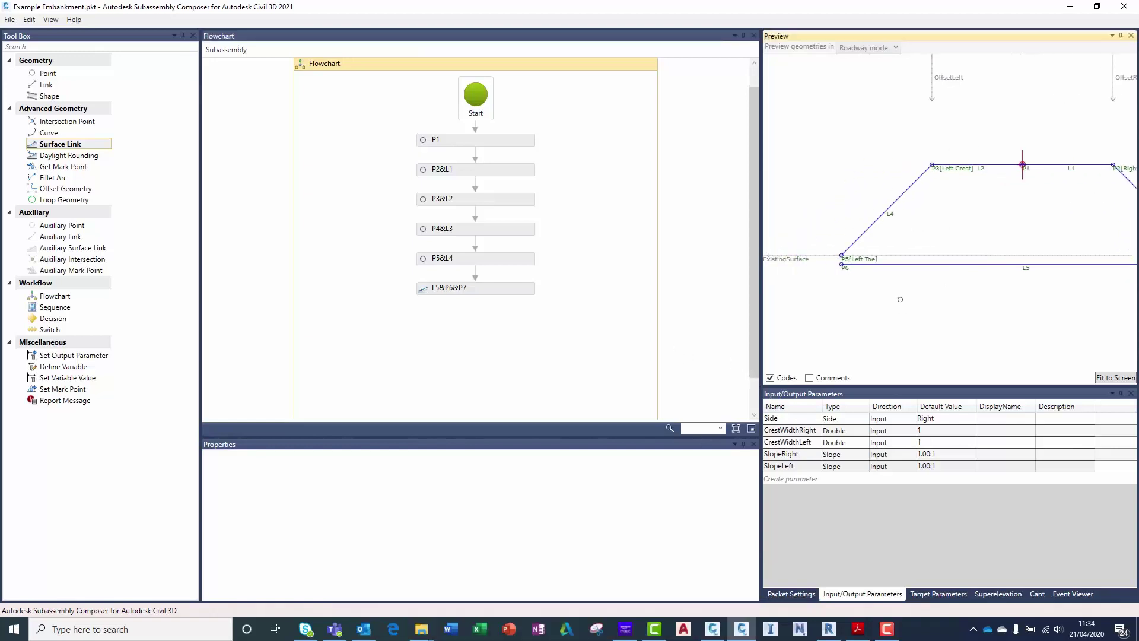
scroll(978, 319, down, 2)
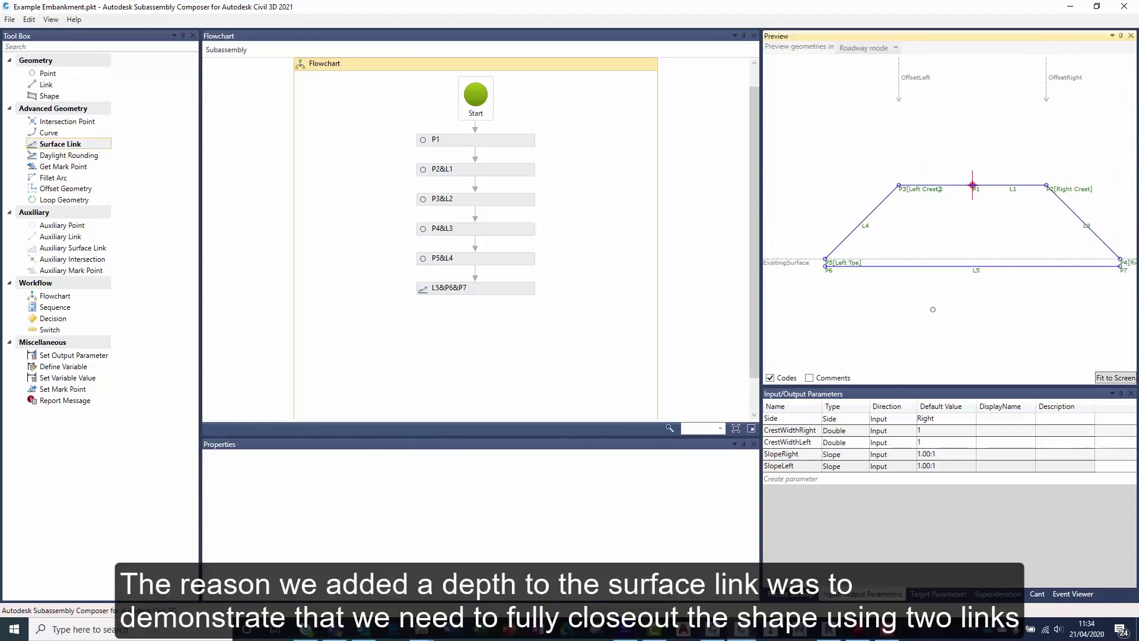
middle_drag(932, 309, 920, 309)
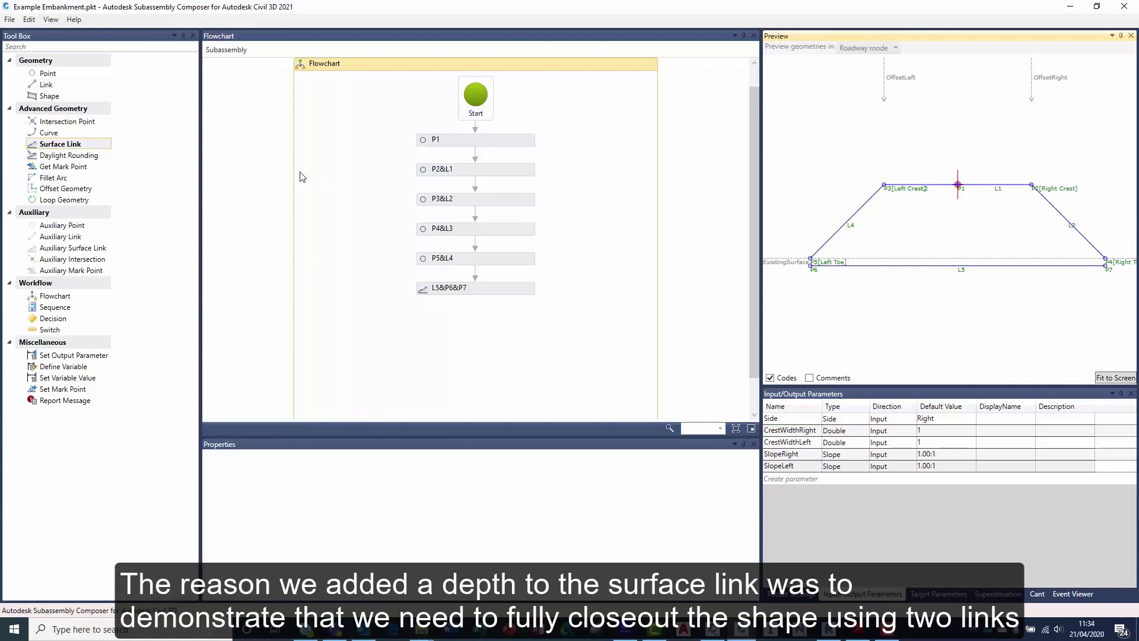
drag(84, 84, 478, 341)
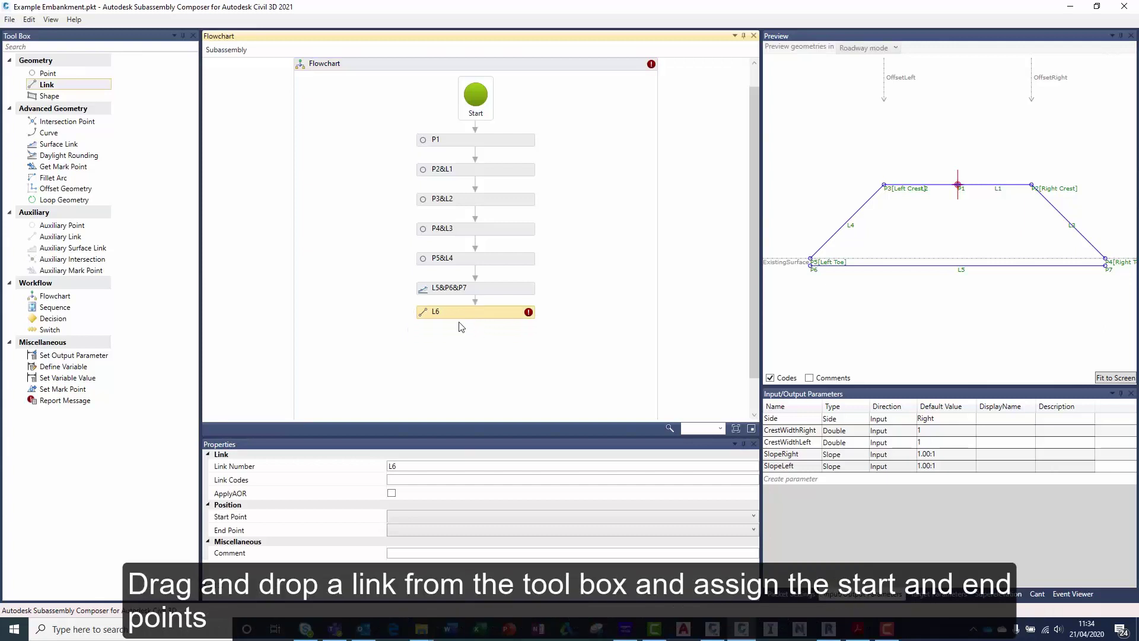
Run link L6 from start point P5 to end point P6.
click(427, 517)
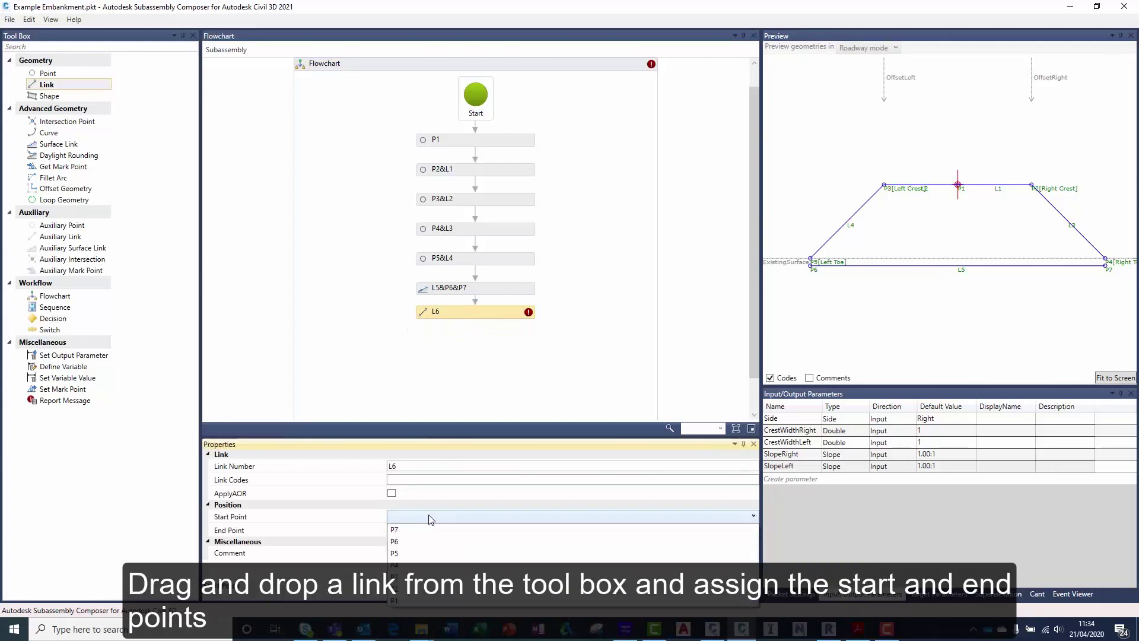
click(417, 545)
click(417, 530)
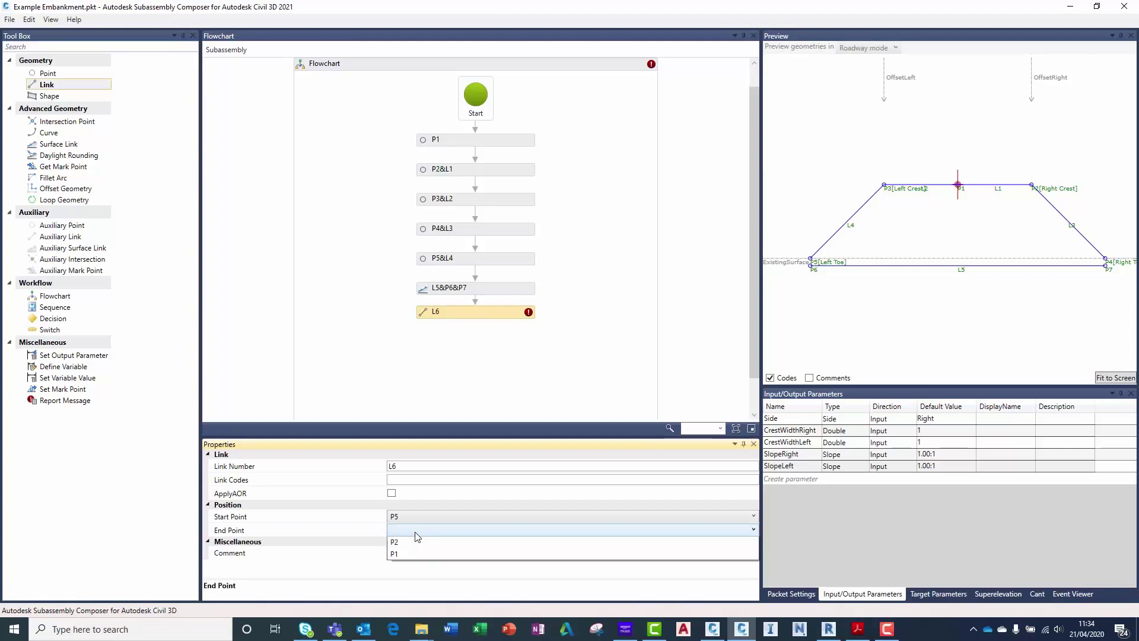
click(412, 550)
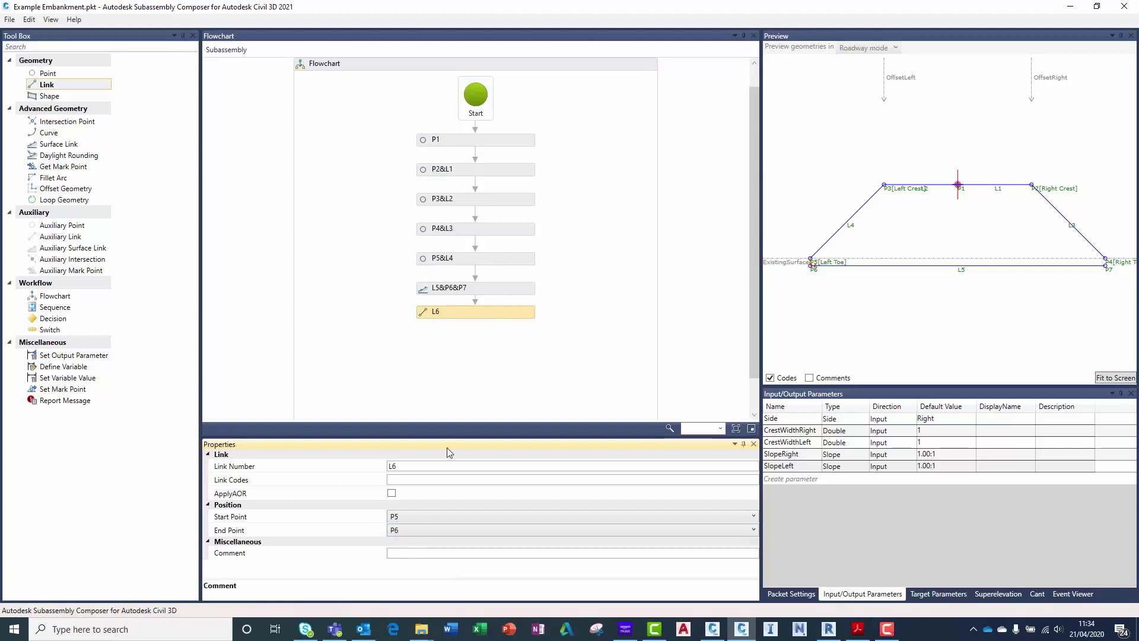
click(466, 375)
Add link L7 after L6, running from P4 to P7.
drag(49, 86, 462, 348)
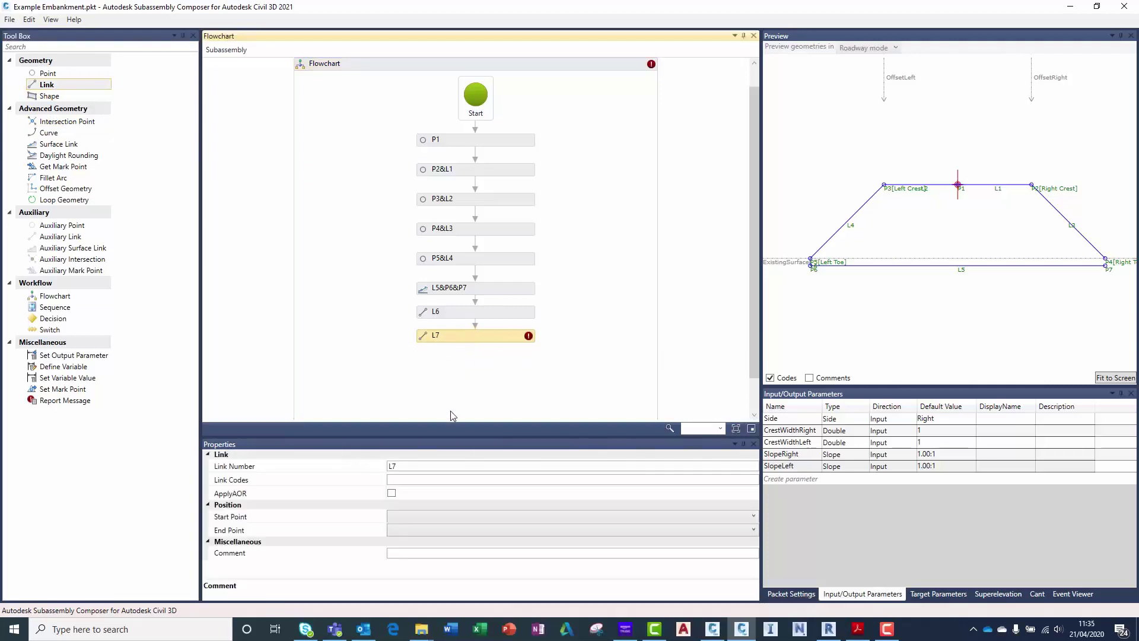
click(418, 518)
click(405, 564)
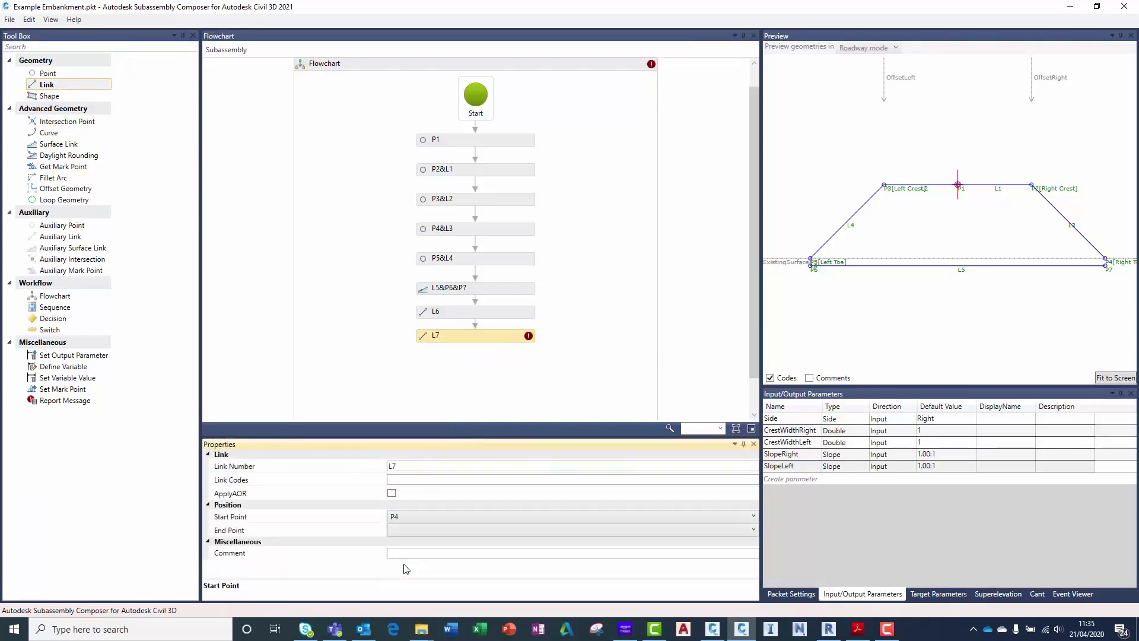
click(399, 530)
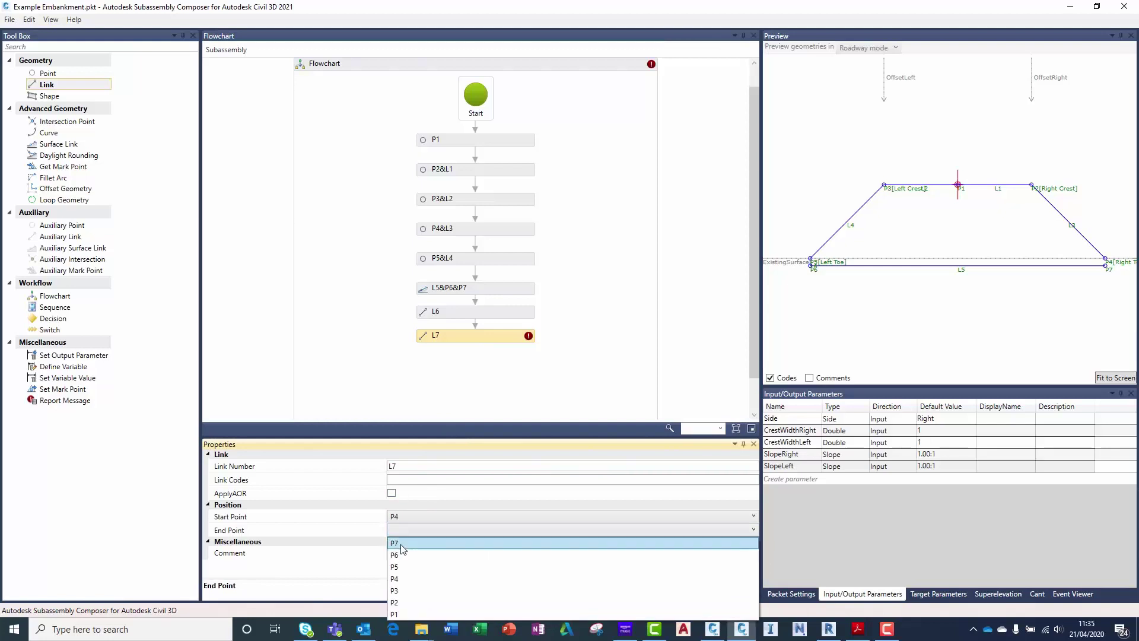
click(400, 543)
click(429, 374)
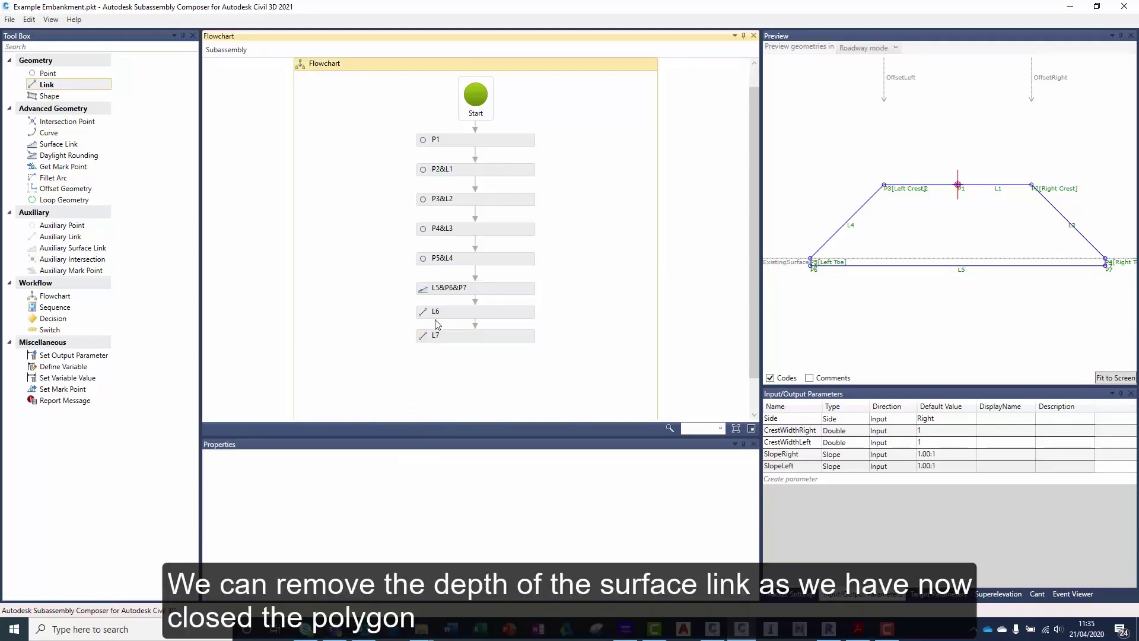
Change the L5&P6&P7 surface link's Depth from 0.2 to 0.
click(446, 293)
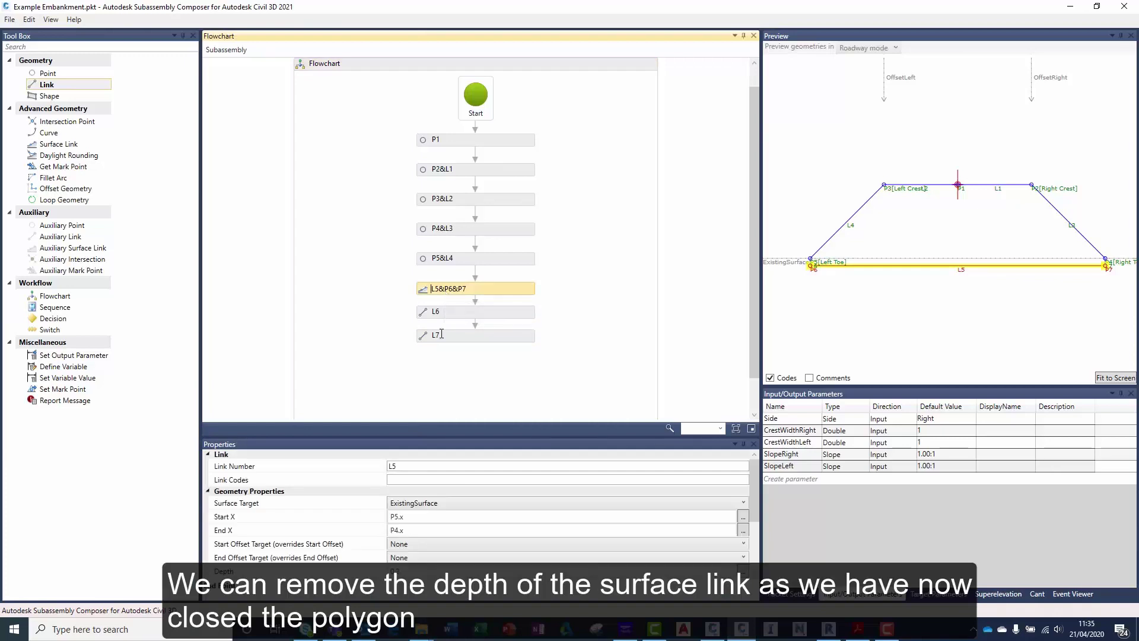
click(411, 572)
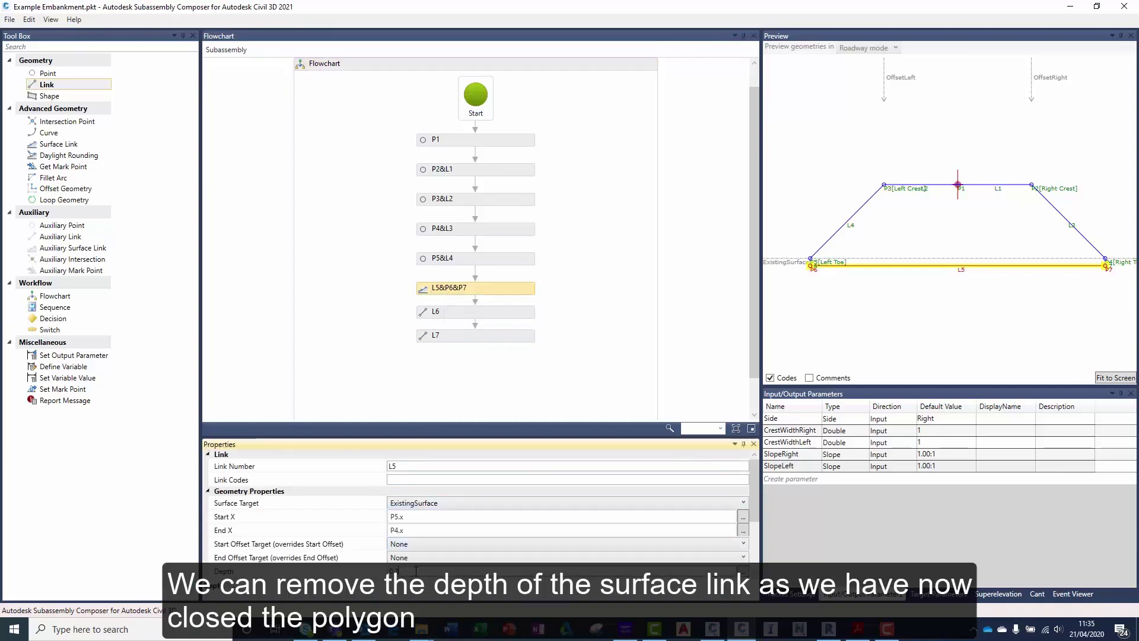
click(590, 312)
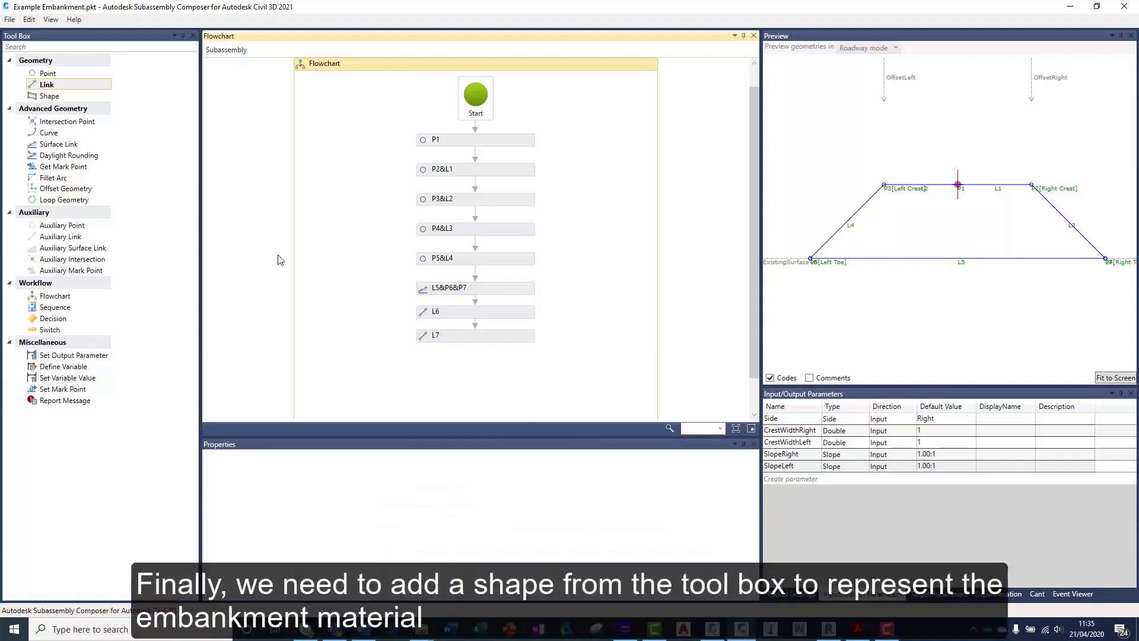
Add shape S1 after L7 with the shape code "Embankment Material".
click(49, 97)
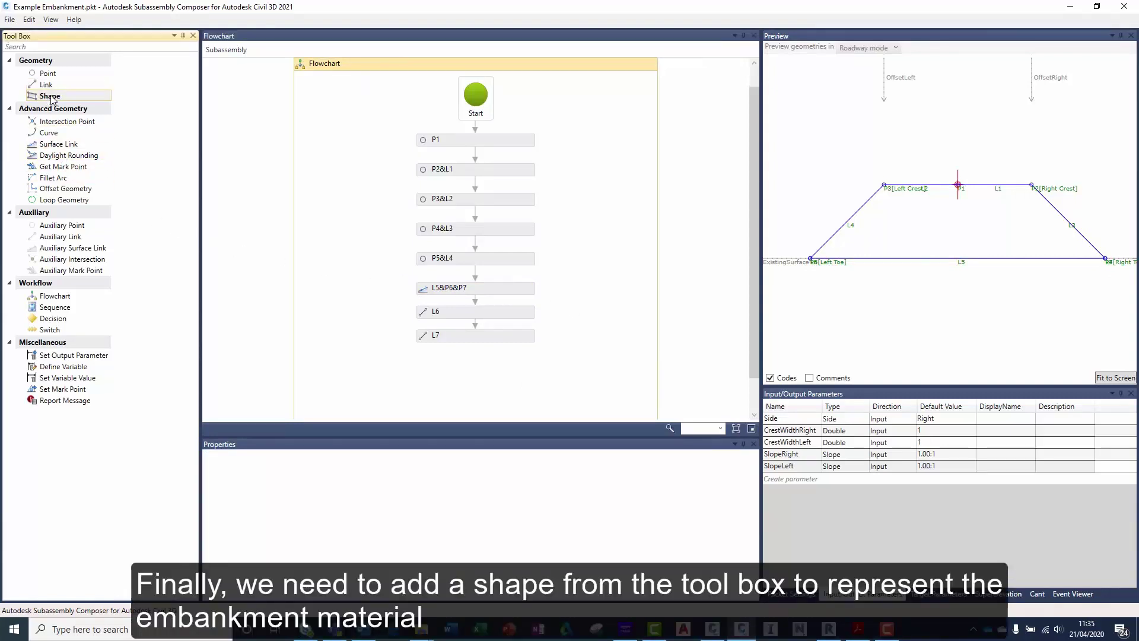
drag(51, 99, 480, 369)
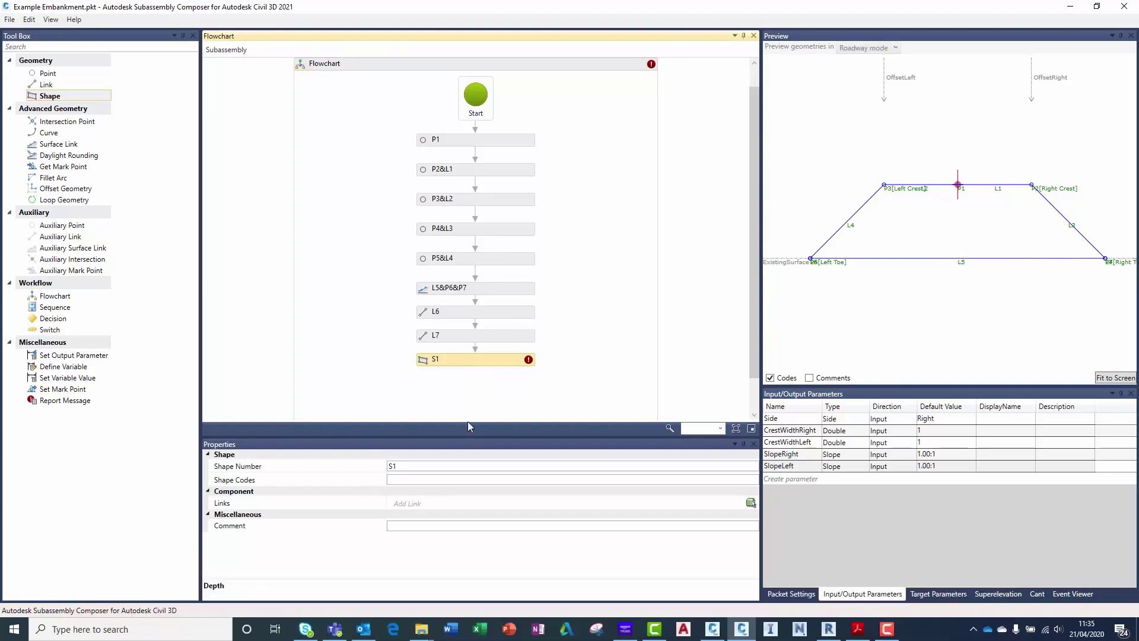
click(419, 479)
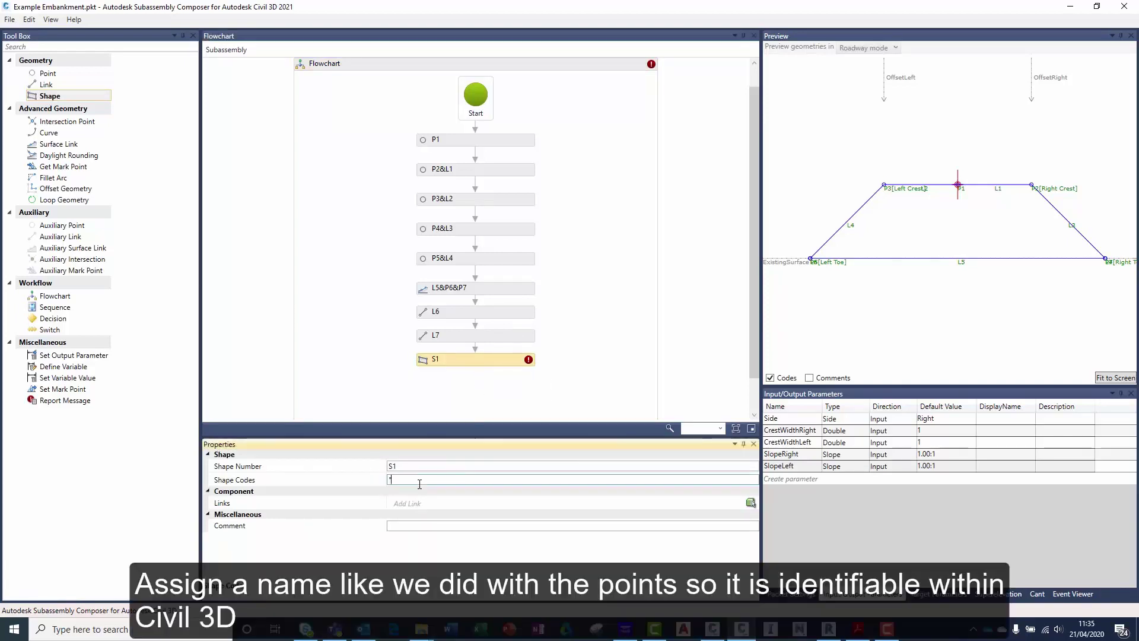
text("Embankment Ma)
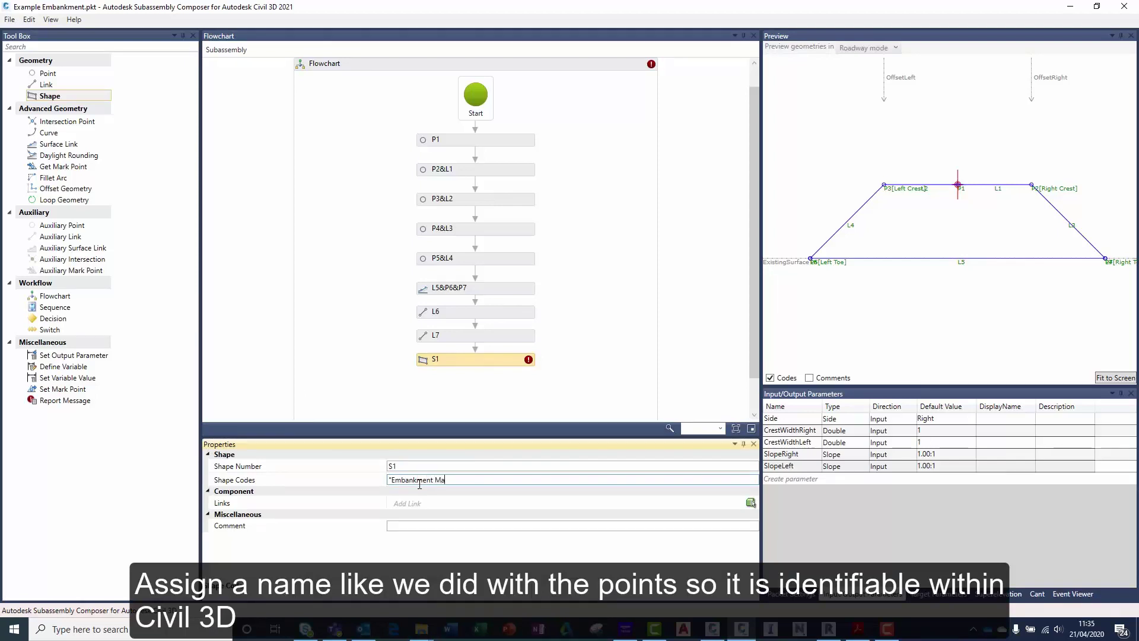
text(terial)
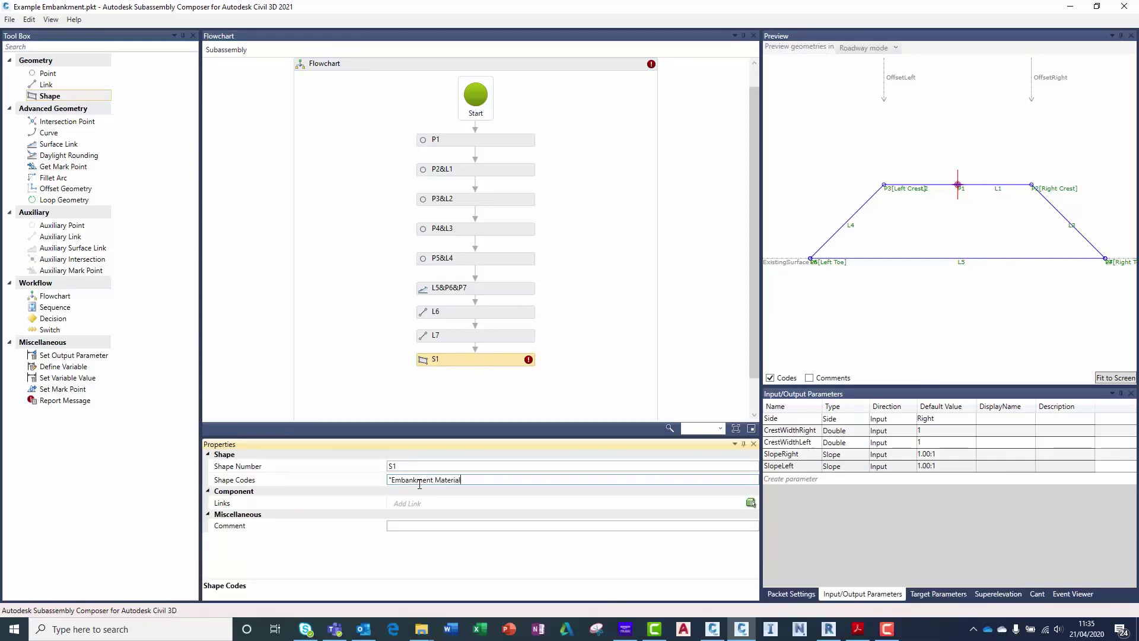
Add links L7 through L1 as the boundary of shape S1.
click(415, 503)
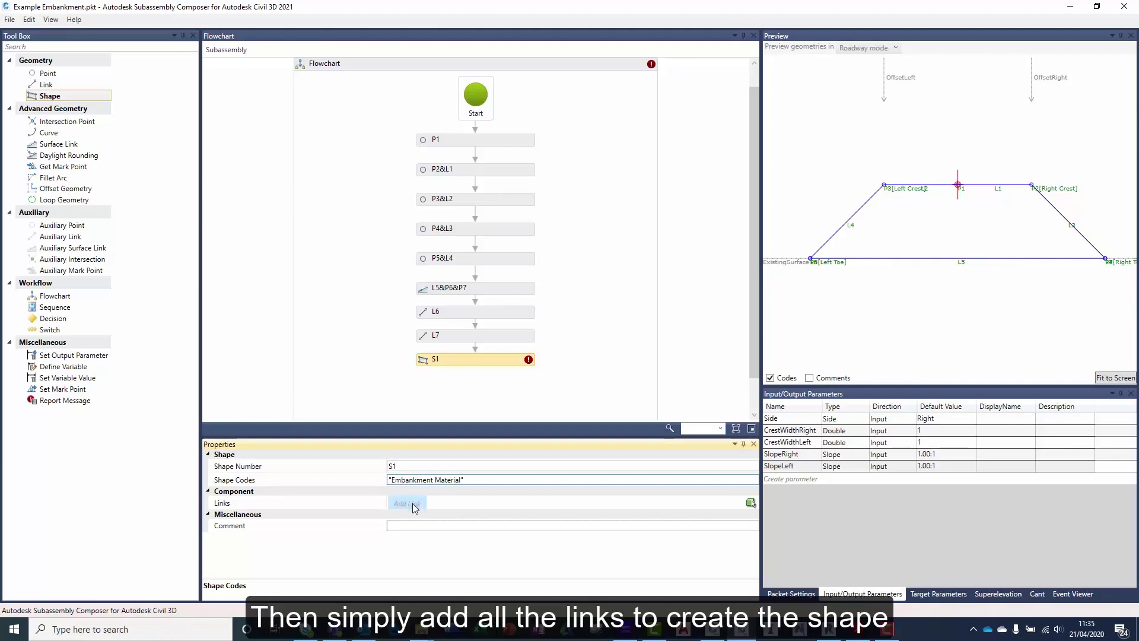
text(L7)
key(Return)
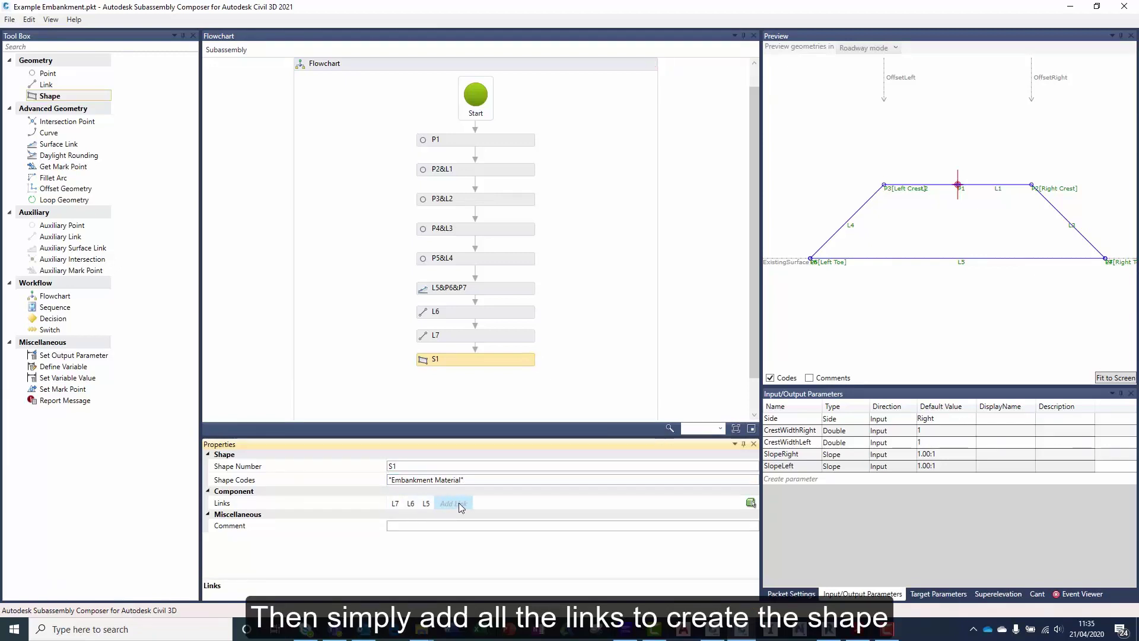
click(458, 503)
text(L4)
key(Return)
click(498, 503)
text(L1)
key(Return)
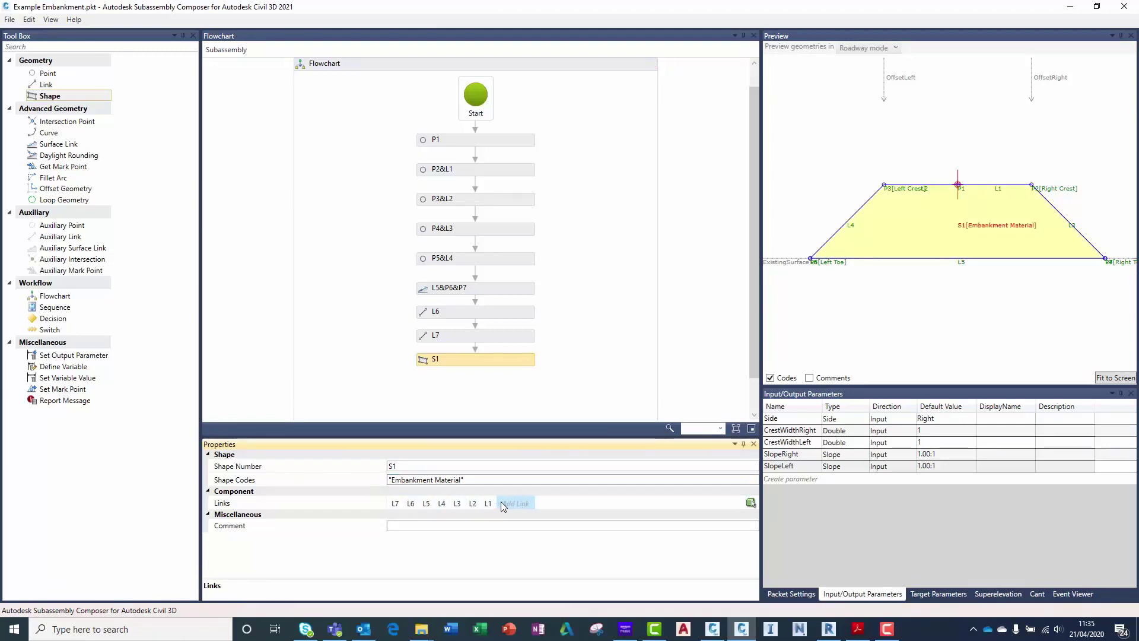